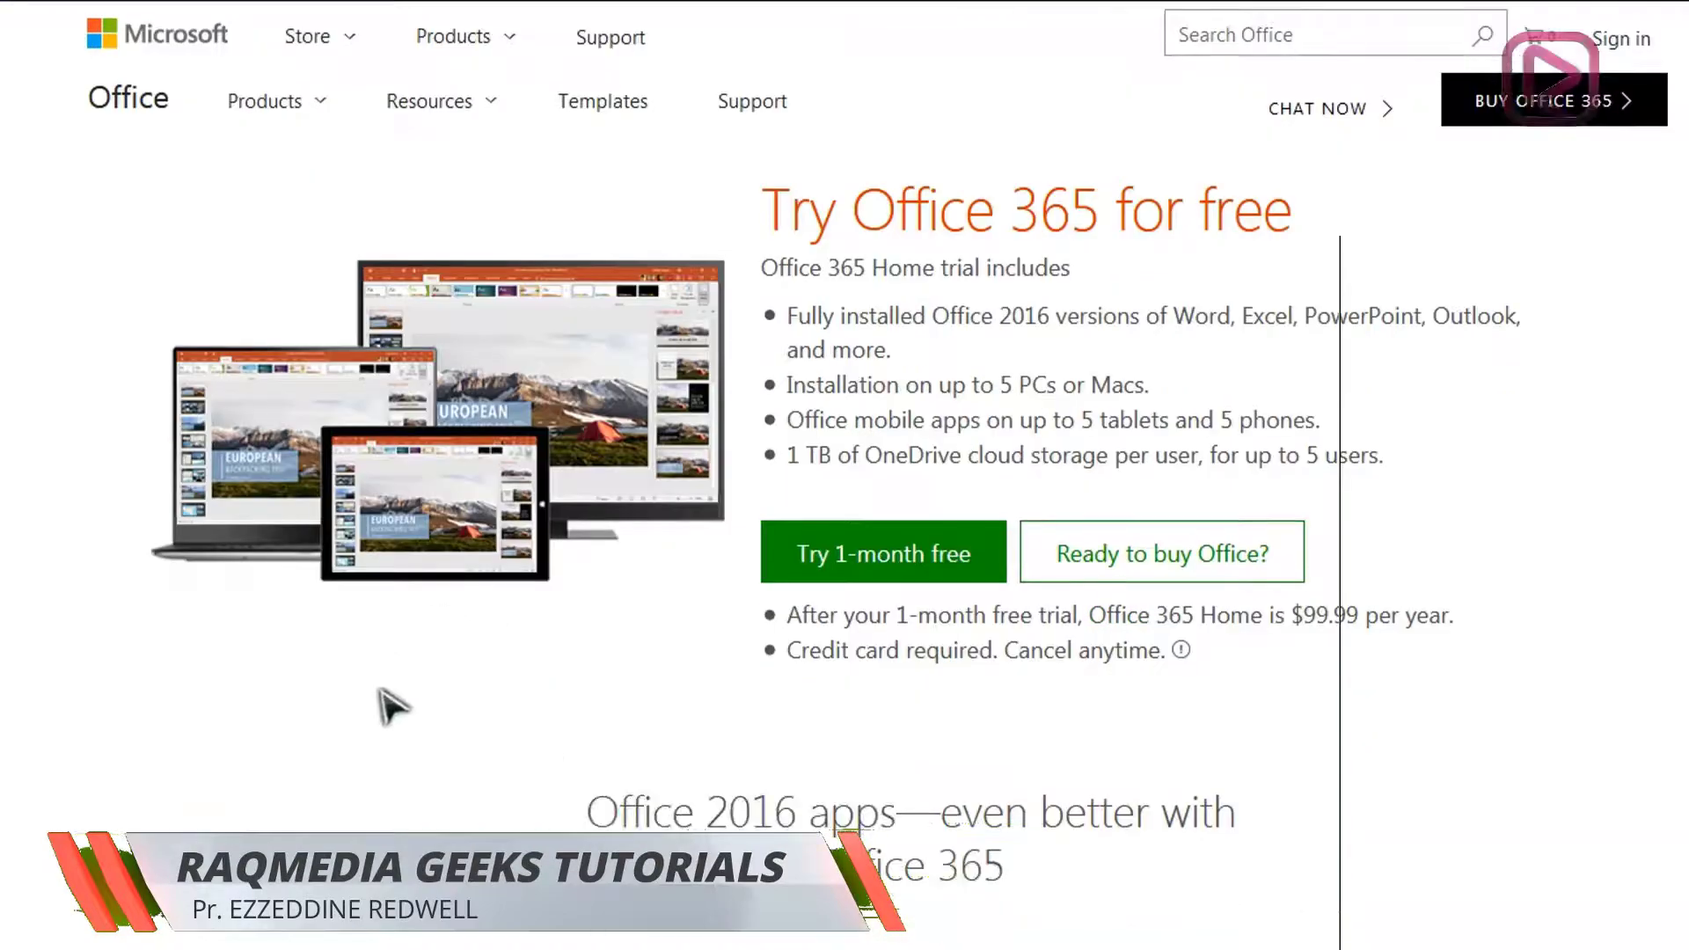
Scroll up and down the Office 365 one-month free trial page to review the offer
scroll(391, 704, "down", 2)
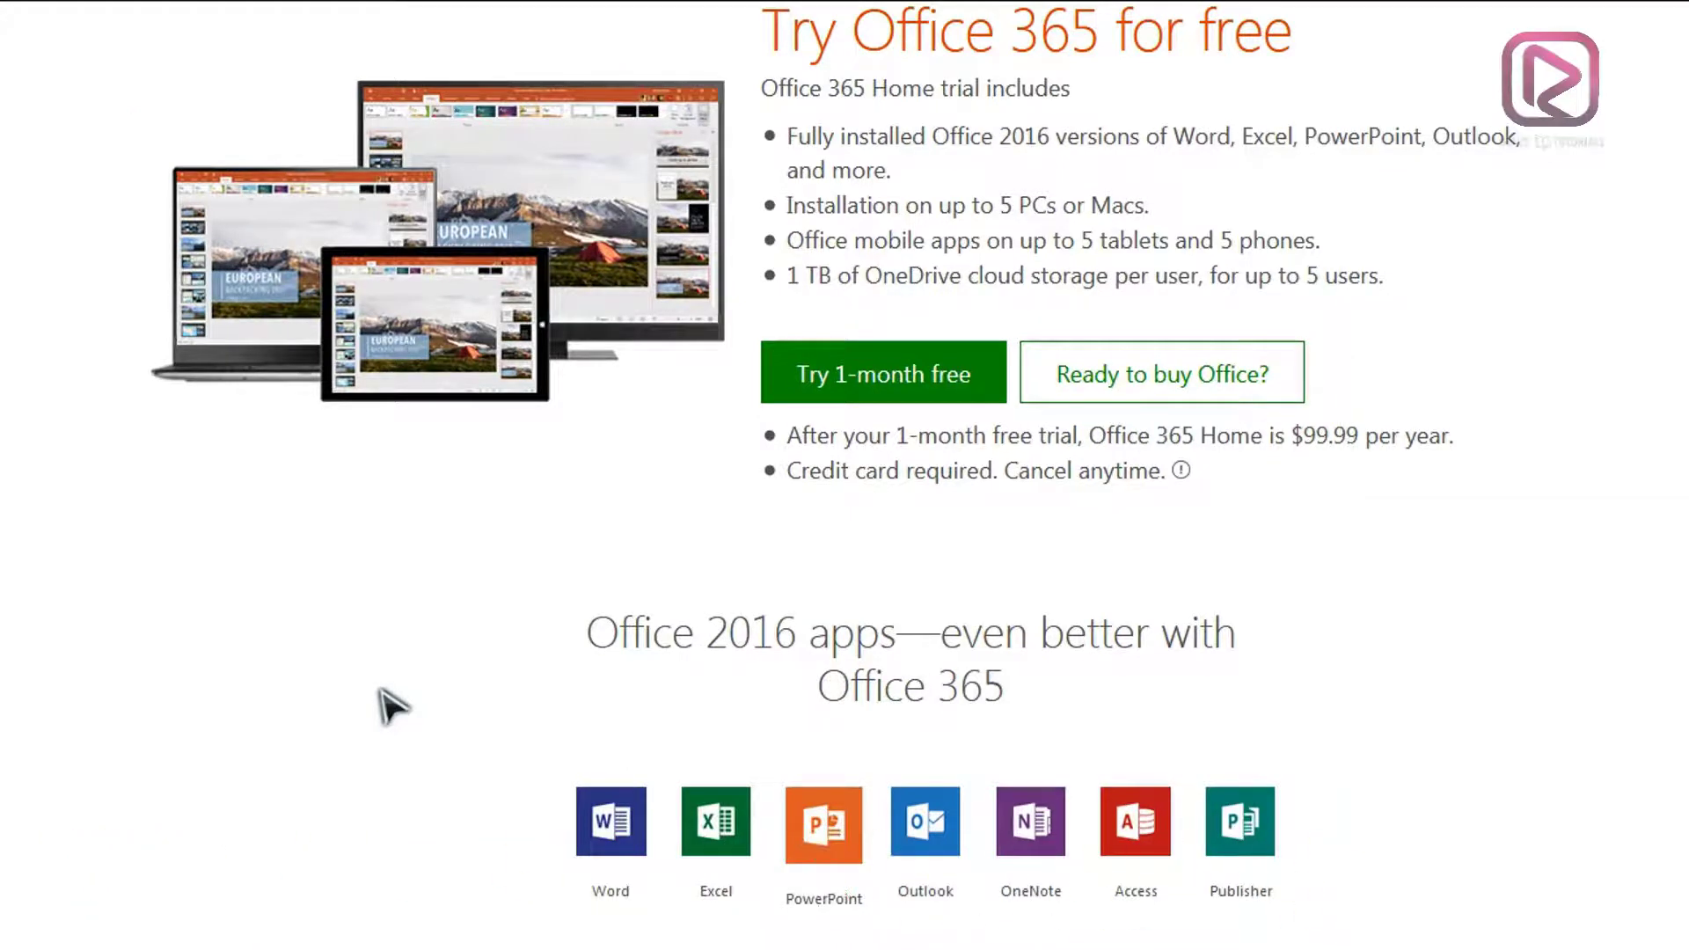
scroll(1562, 628, "up", 2)
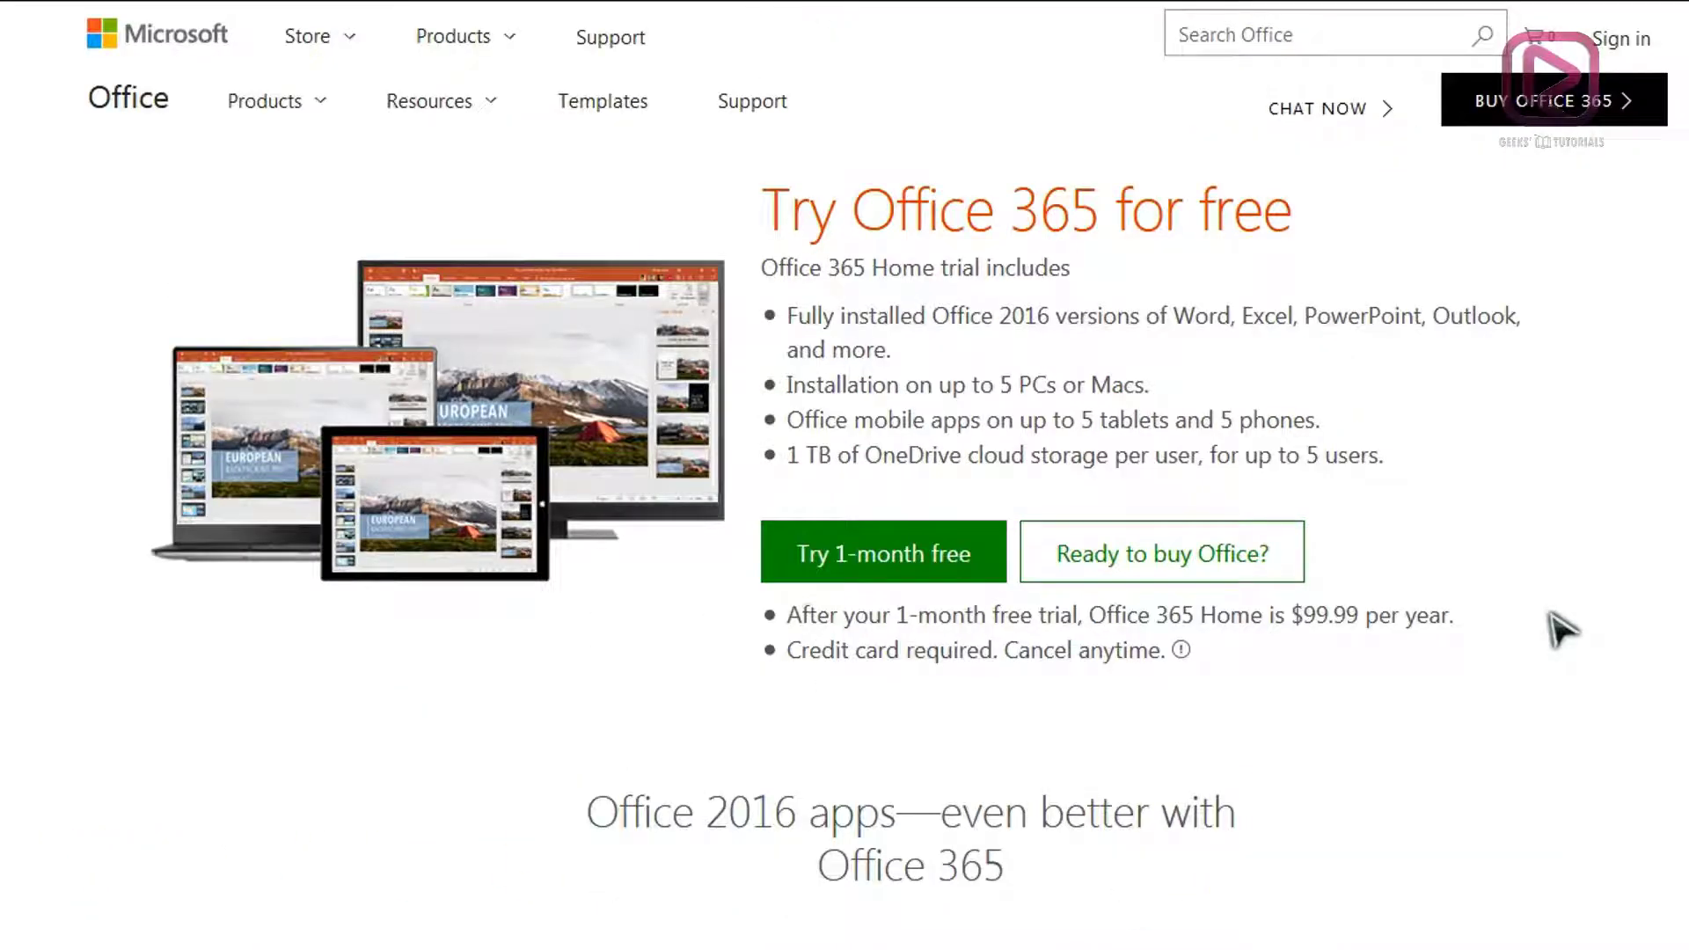
scroll(1496, 748, "down", 2)
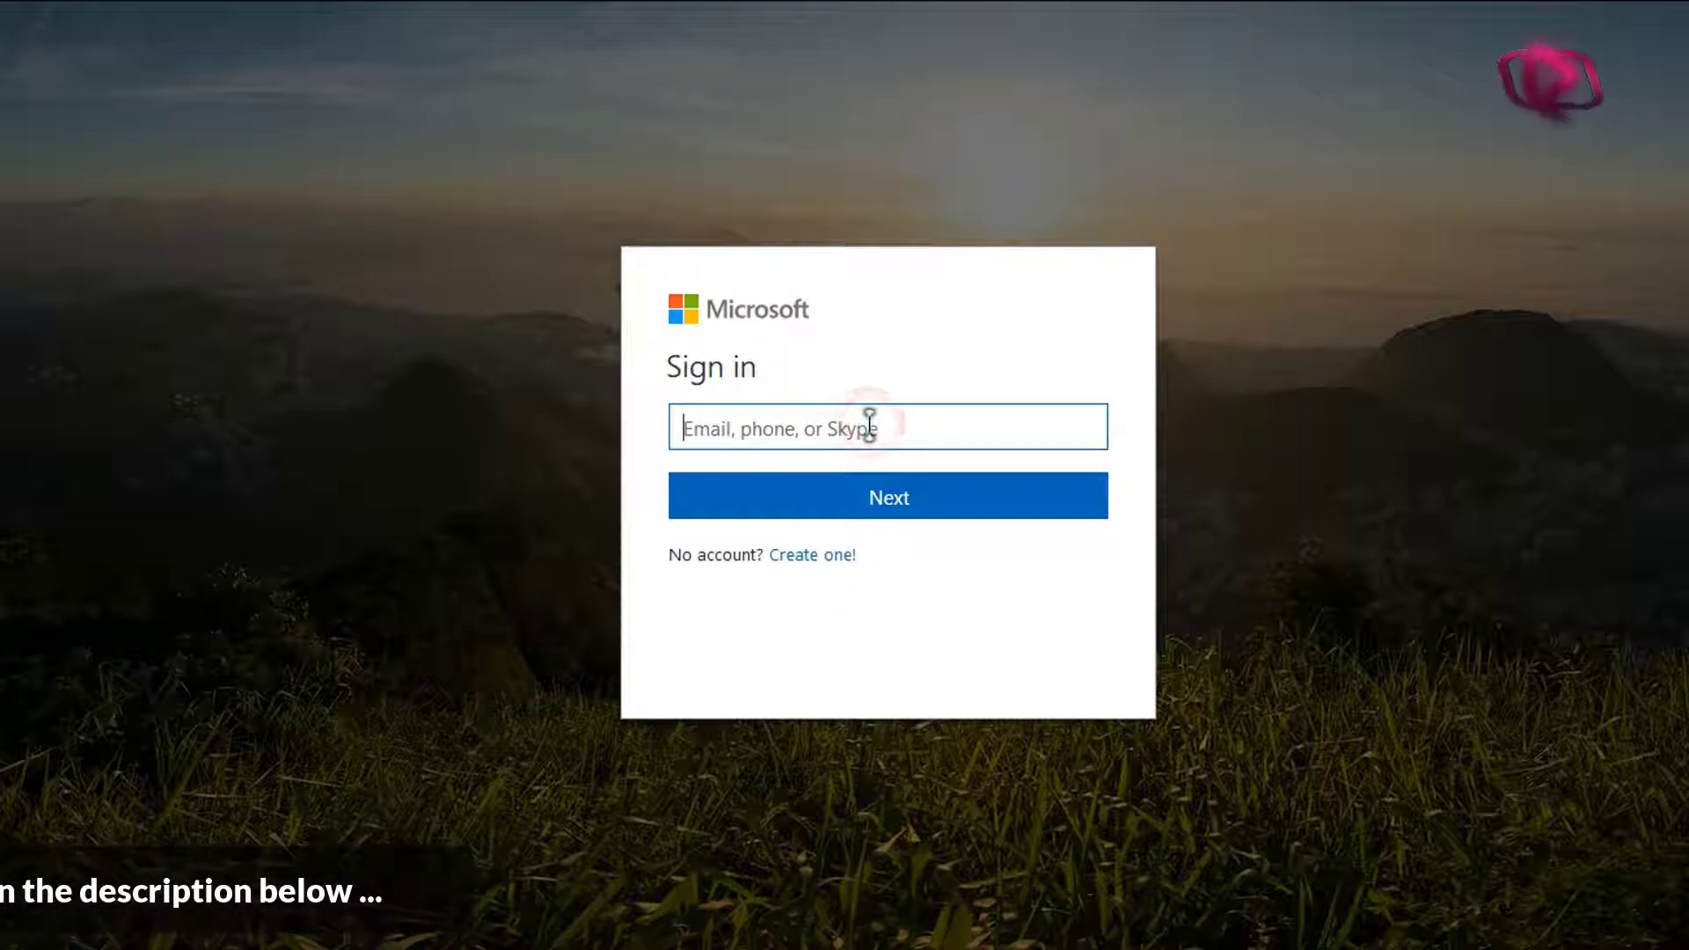
Put the cursor in the empty account field on the Microsoft sign-in page
left_click(1120, 426)
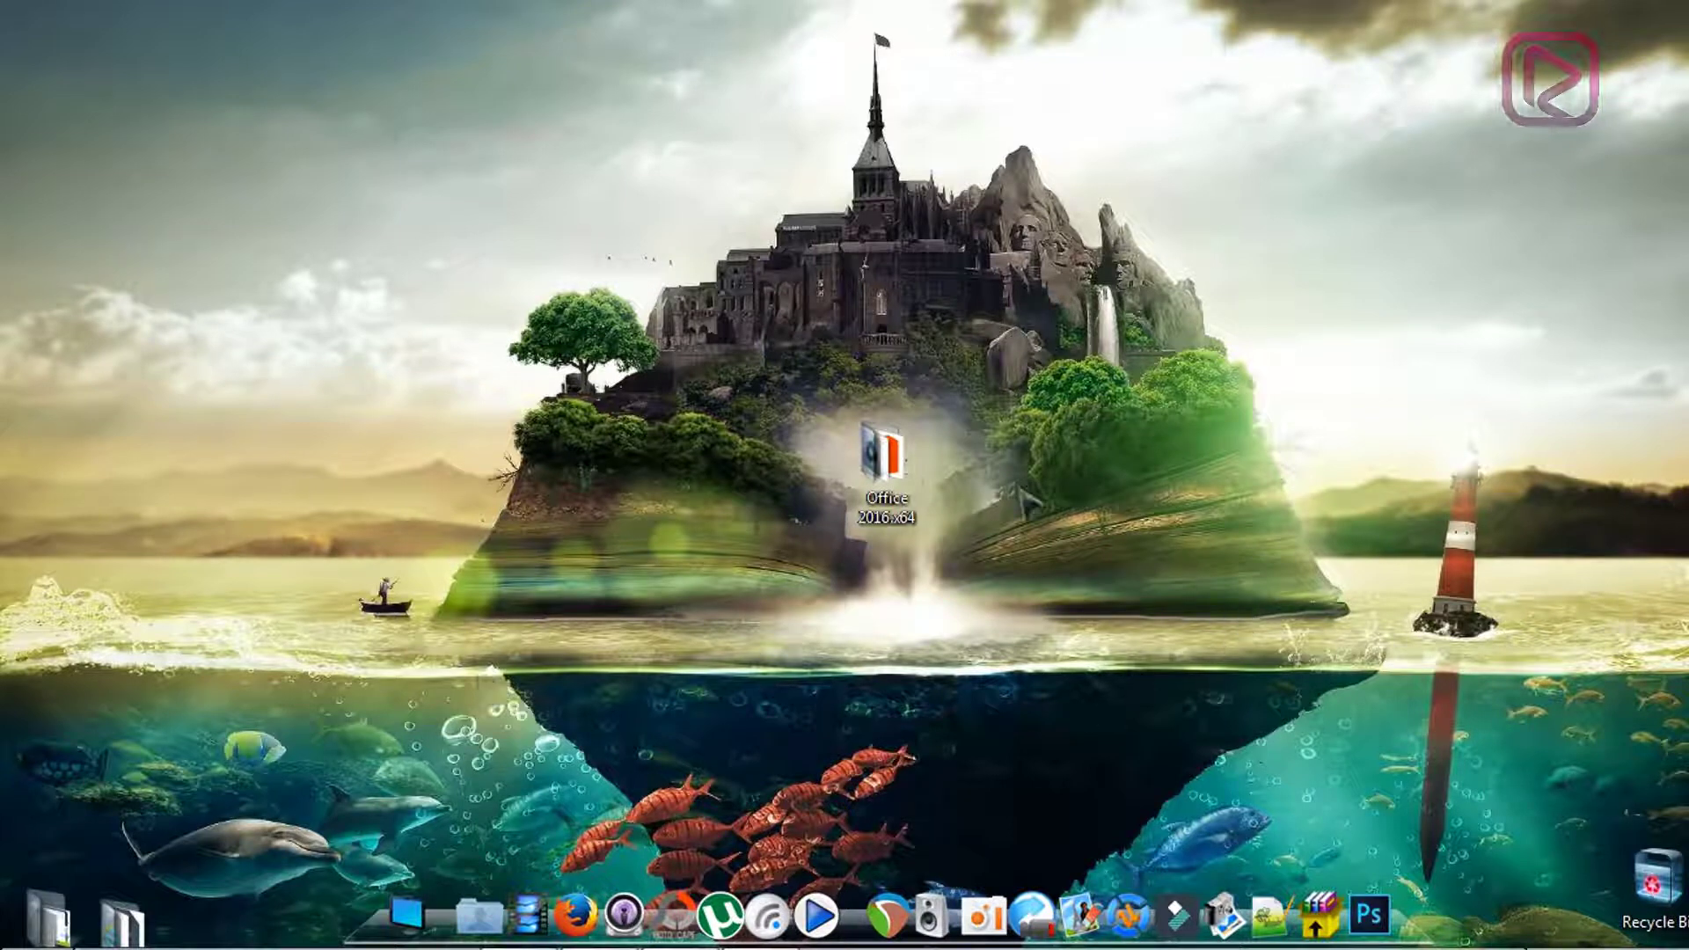
Open the Office 2016.x64 desktop folder and run setup.exe to start the installer
left_click(873, 471)
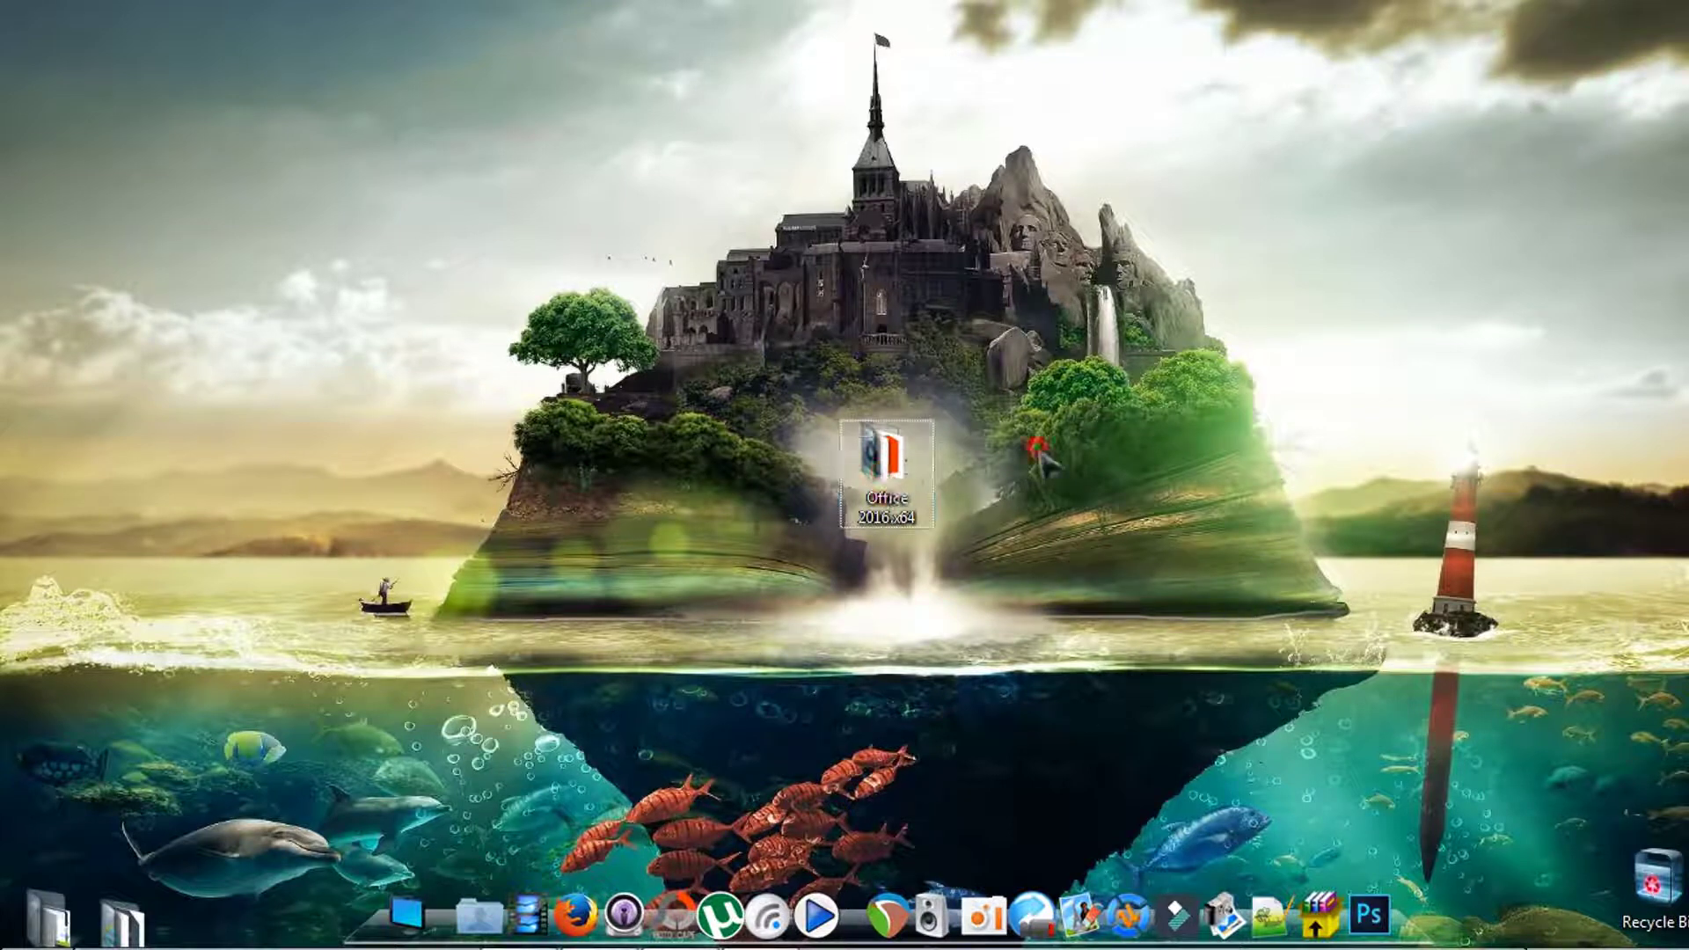
double_click(893, 470)
scroll(1364, 505, "down", 15)
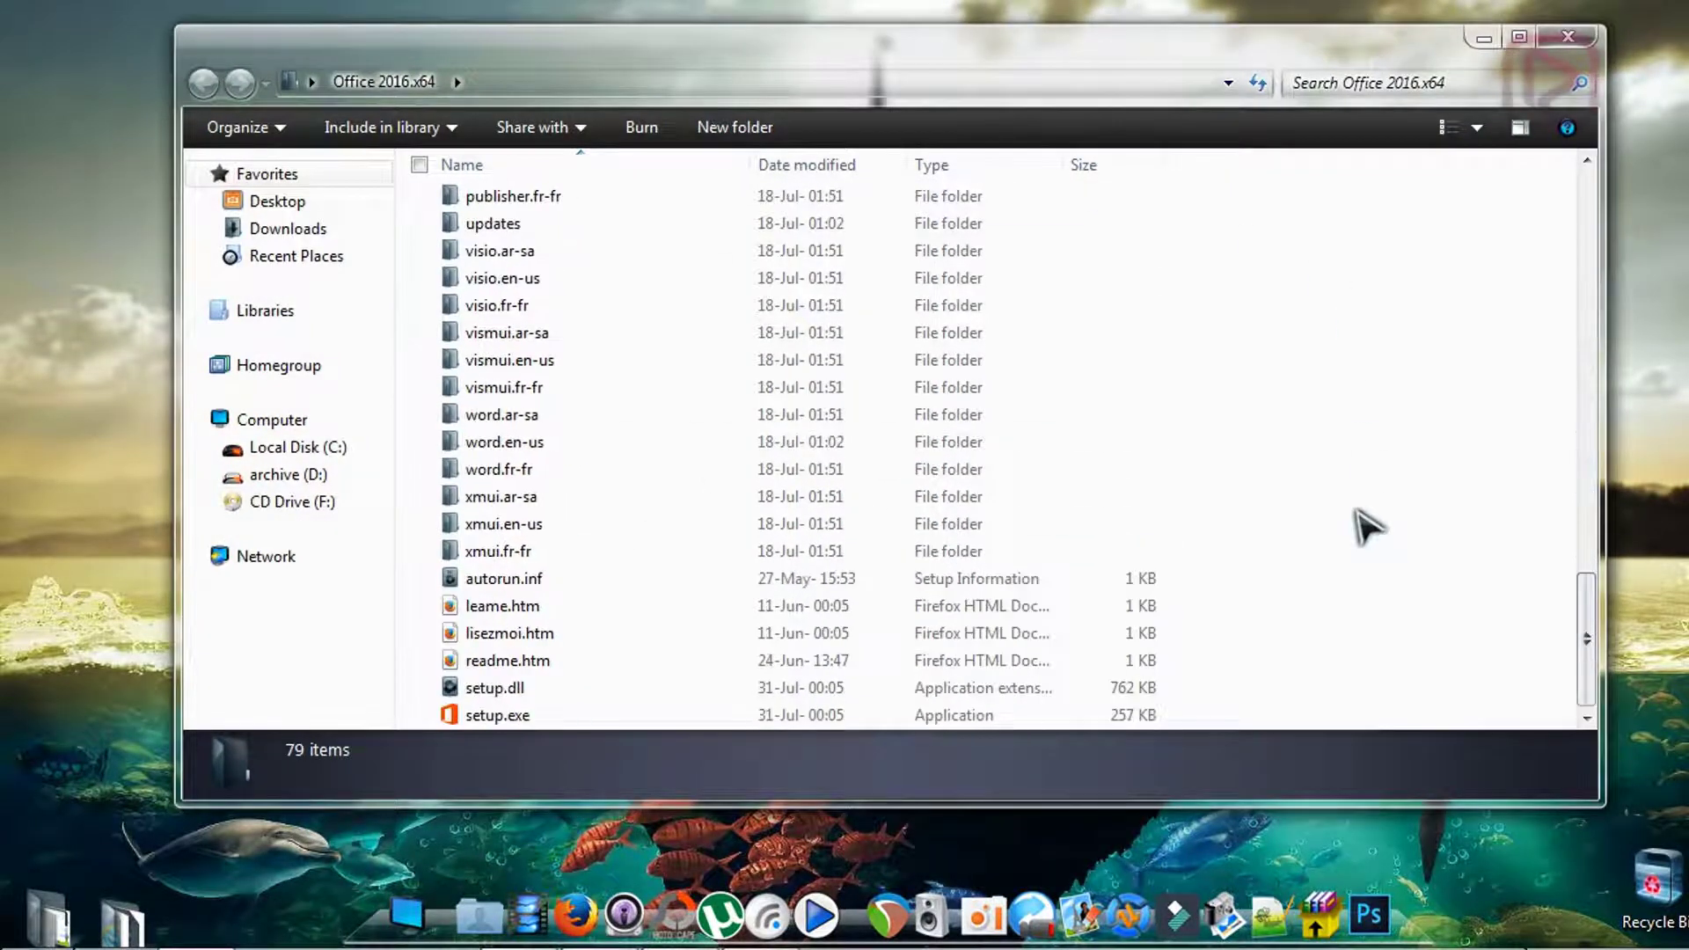
left_click(526, 717)
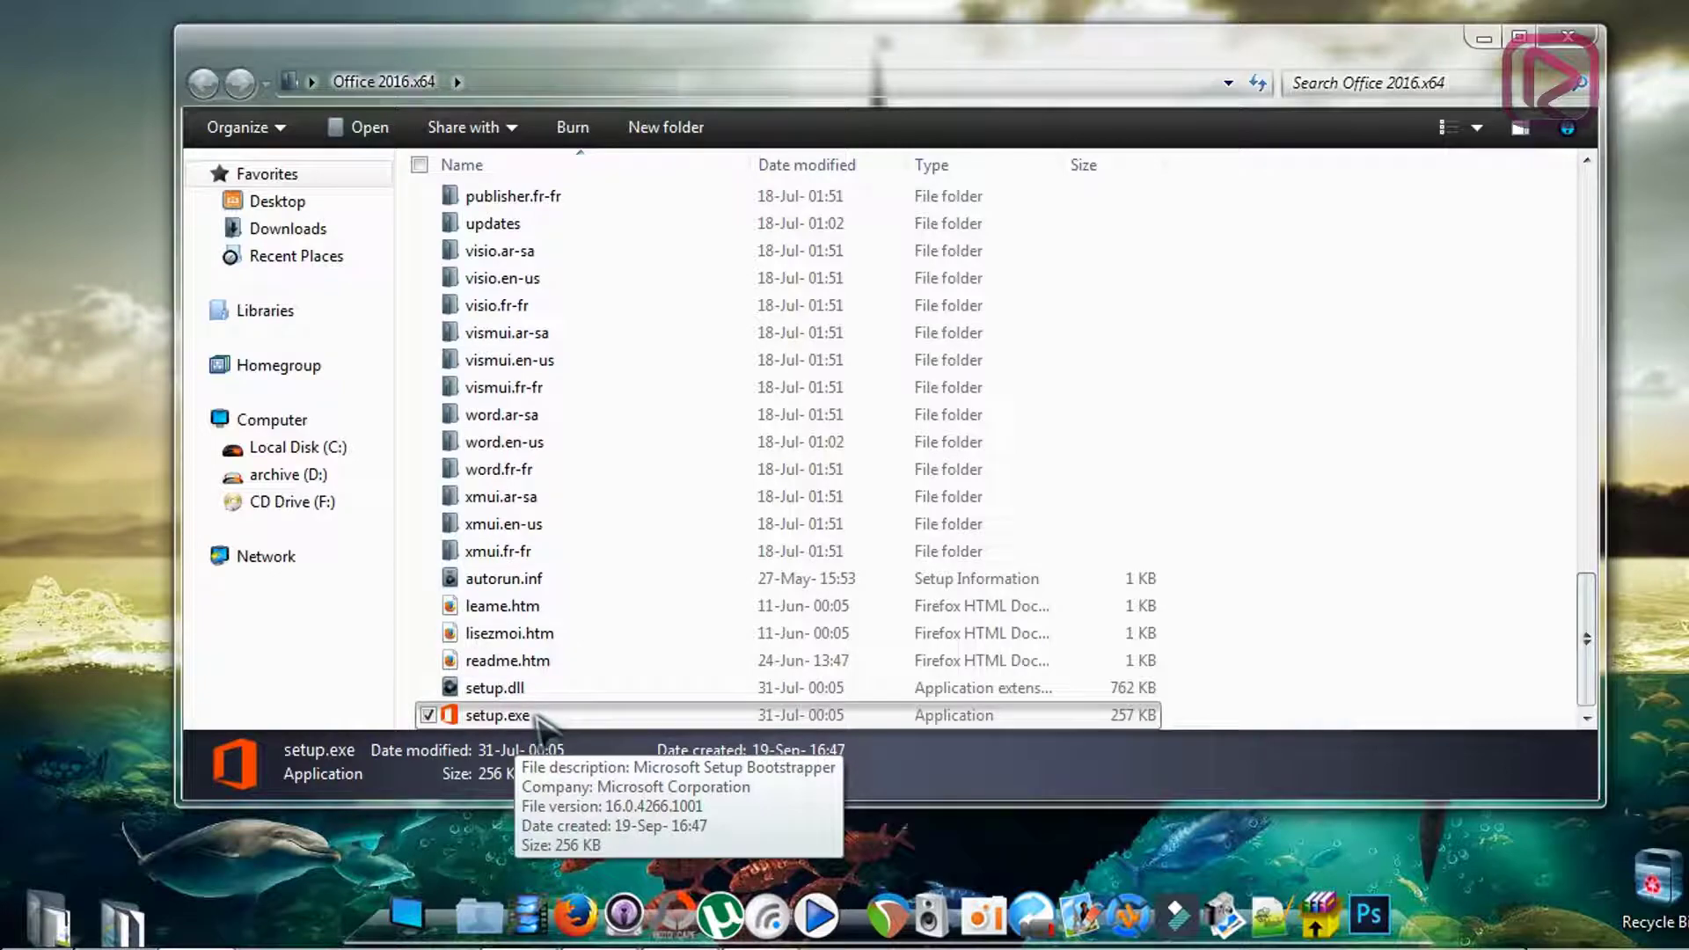
double_click(528, 714)
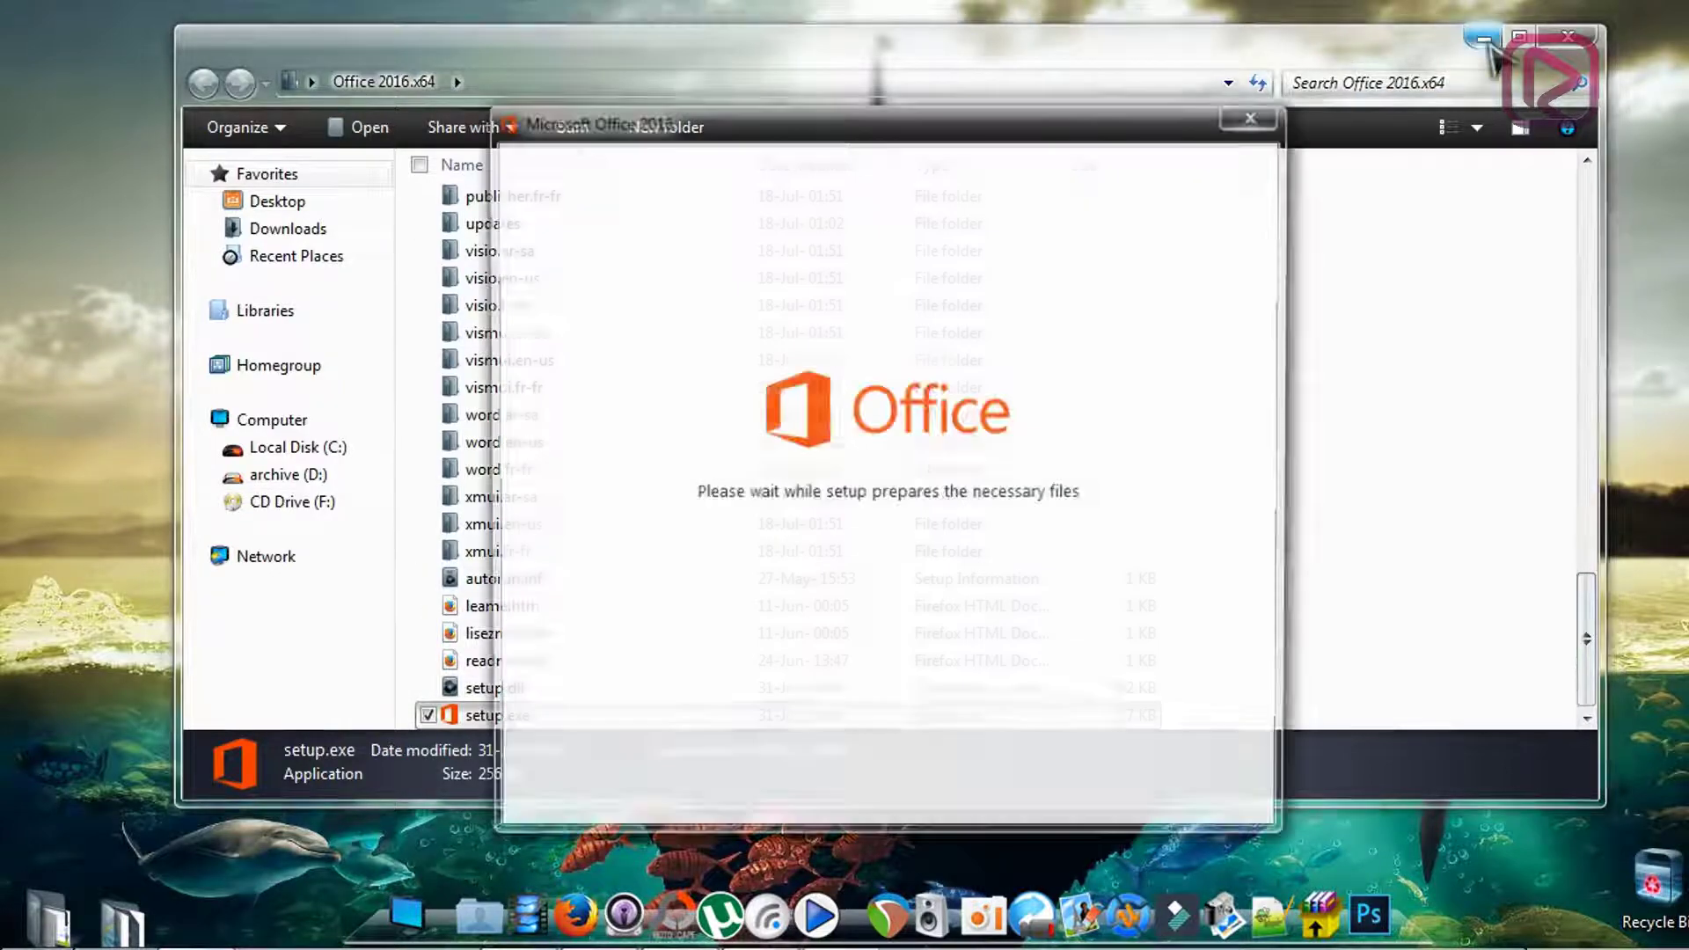
Select Microsoft Office Language Pack 2016 - English as the product to install and continue
left_click(1487, 42)
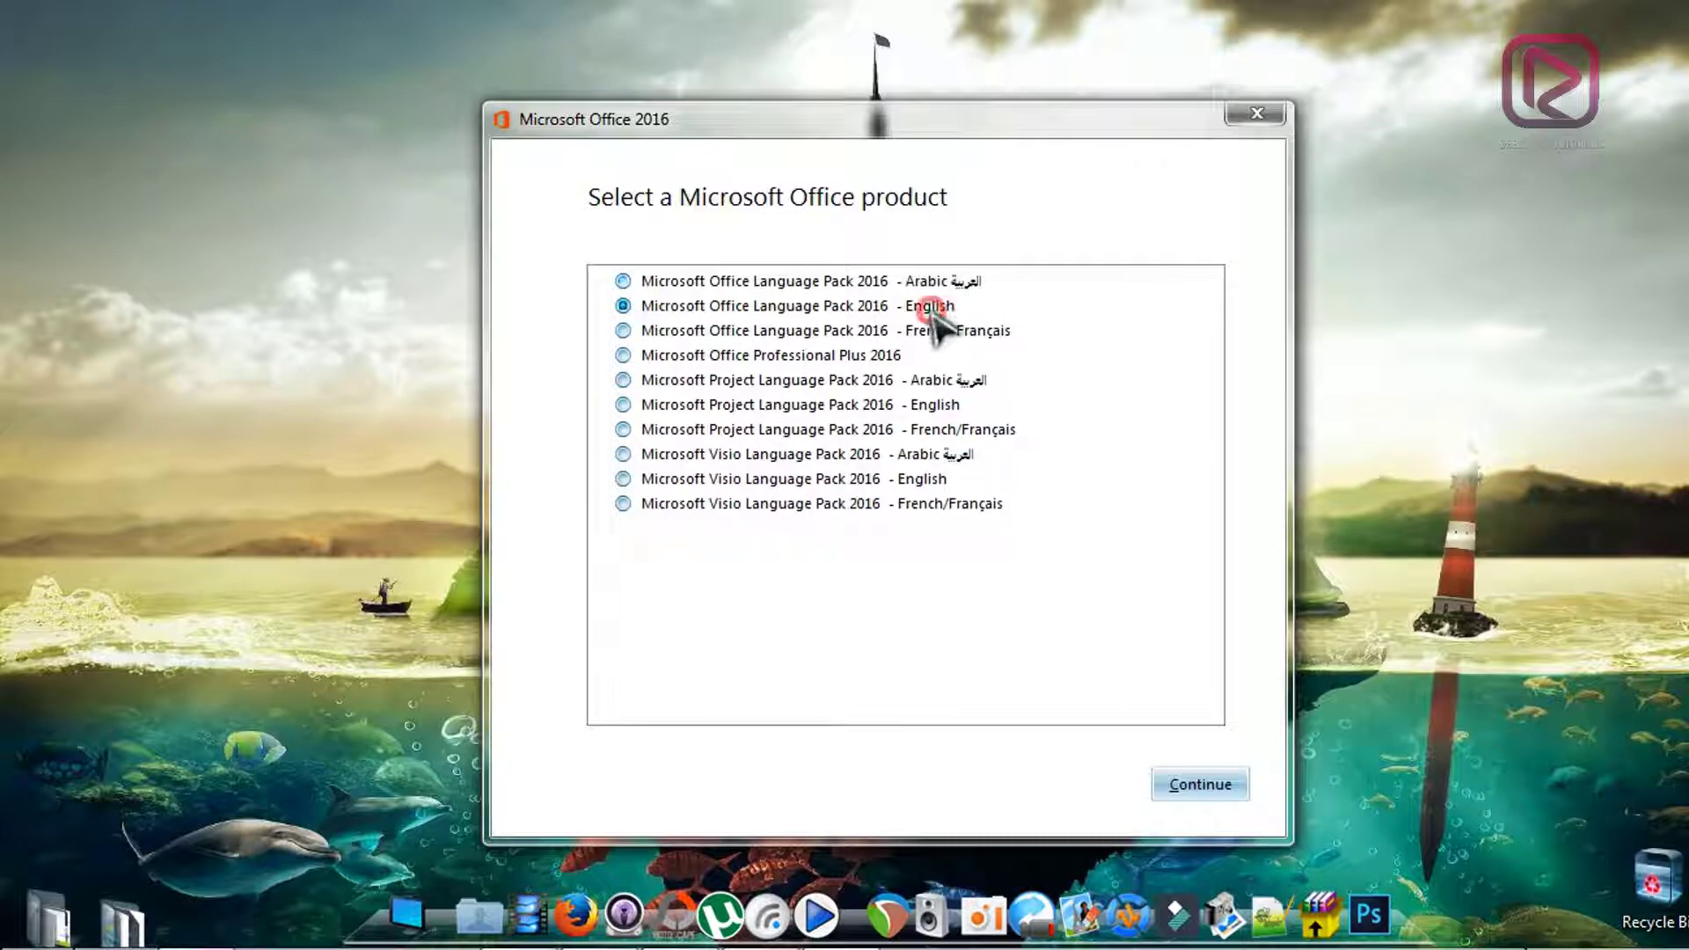
key("Down")
key("Down")
key("Down")
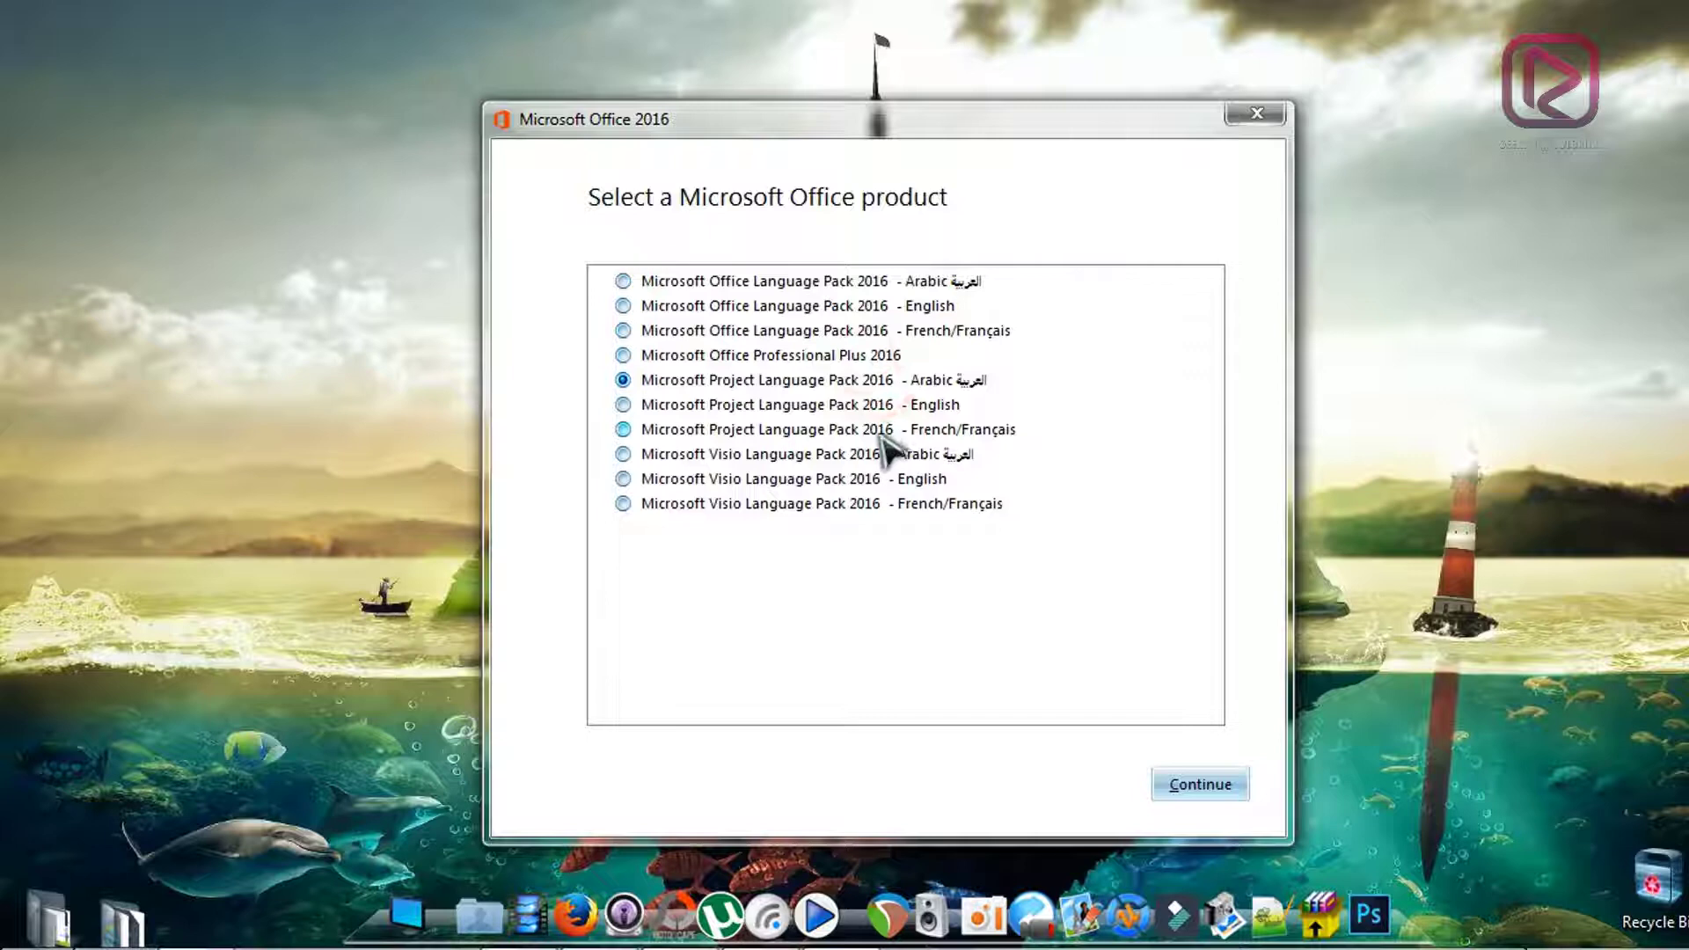
key("Down")
key("Down")
left_click(789, 331)
left_click(796, 308)
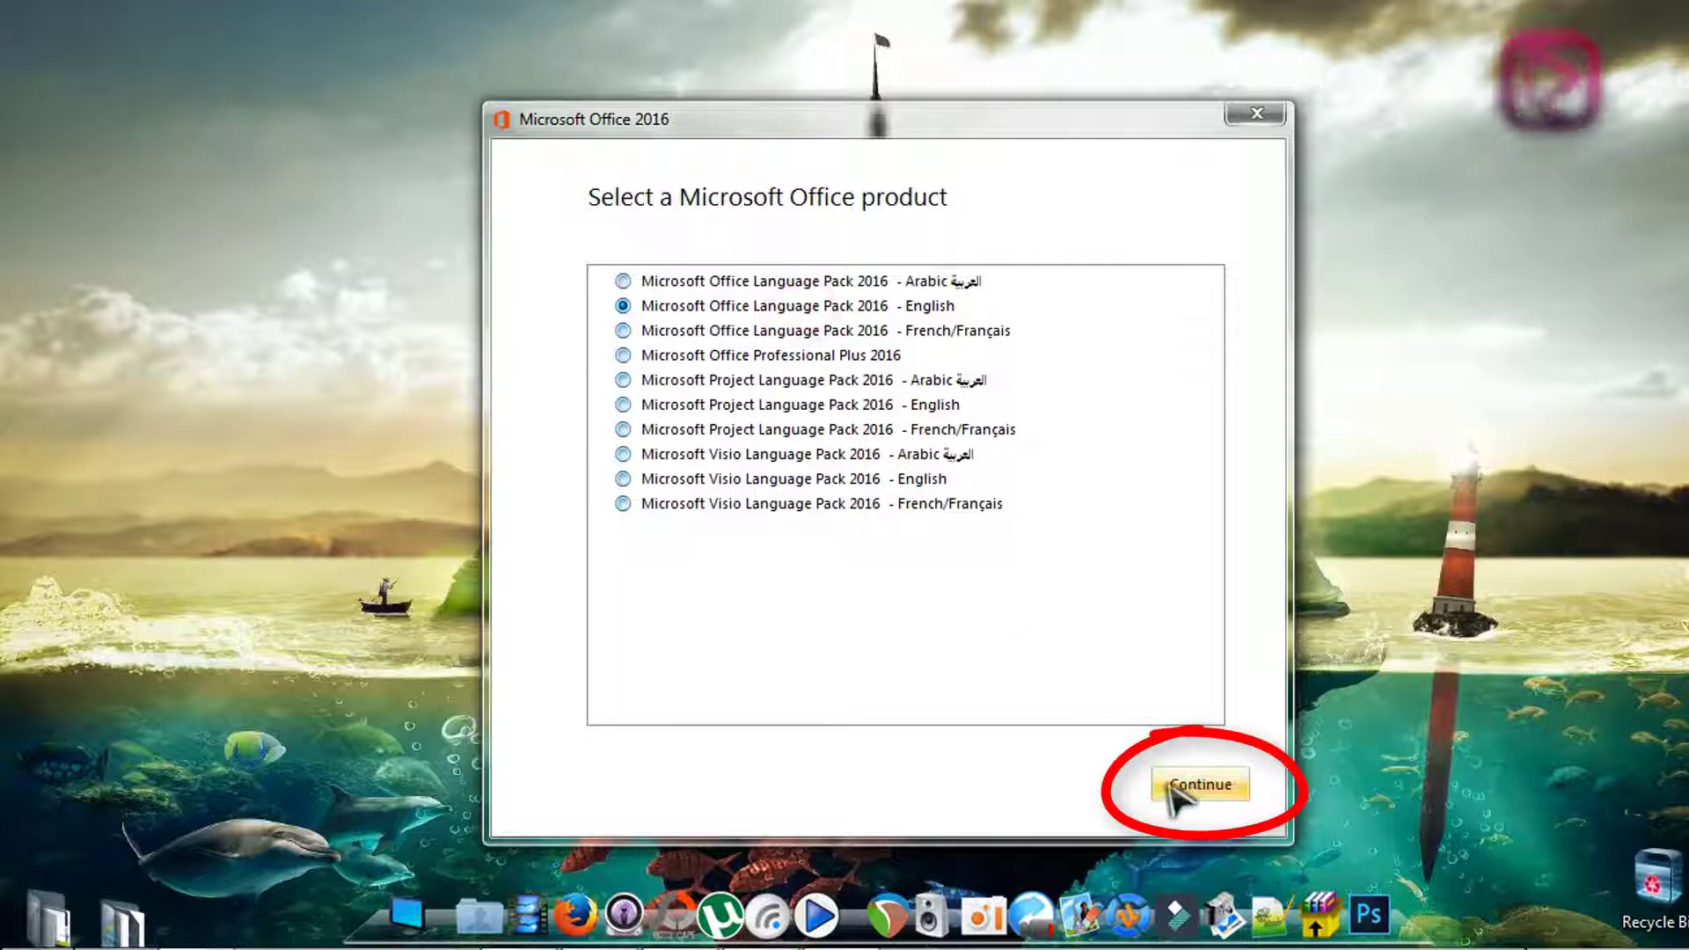
left_click(1203, 783)
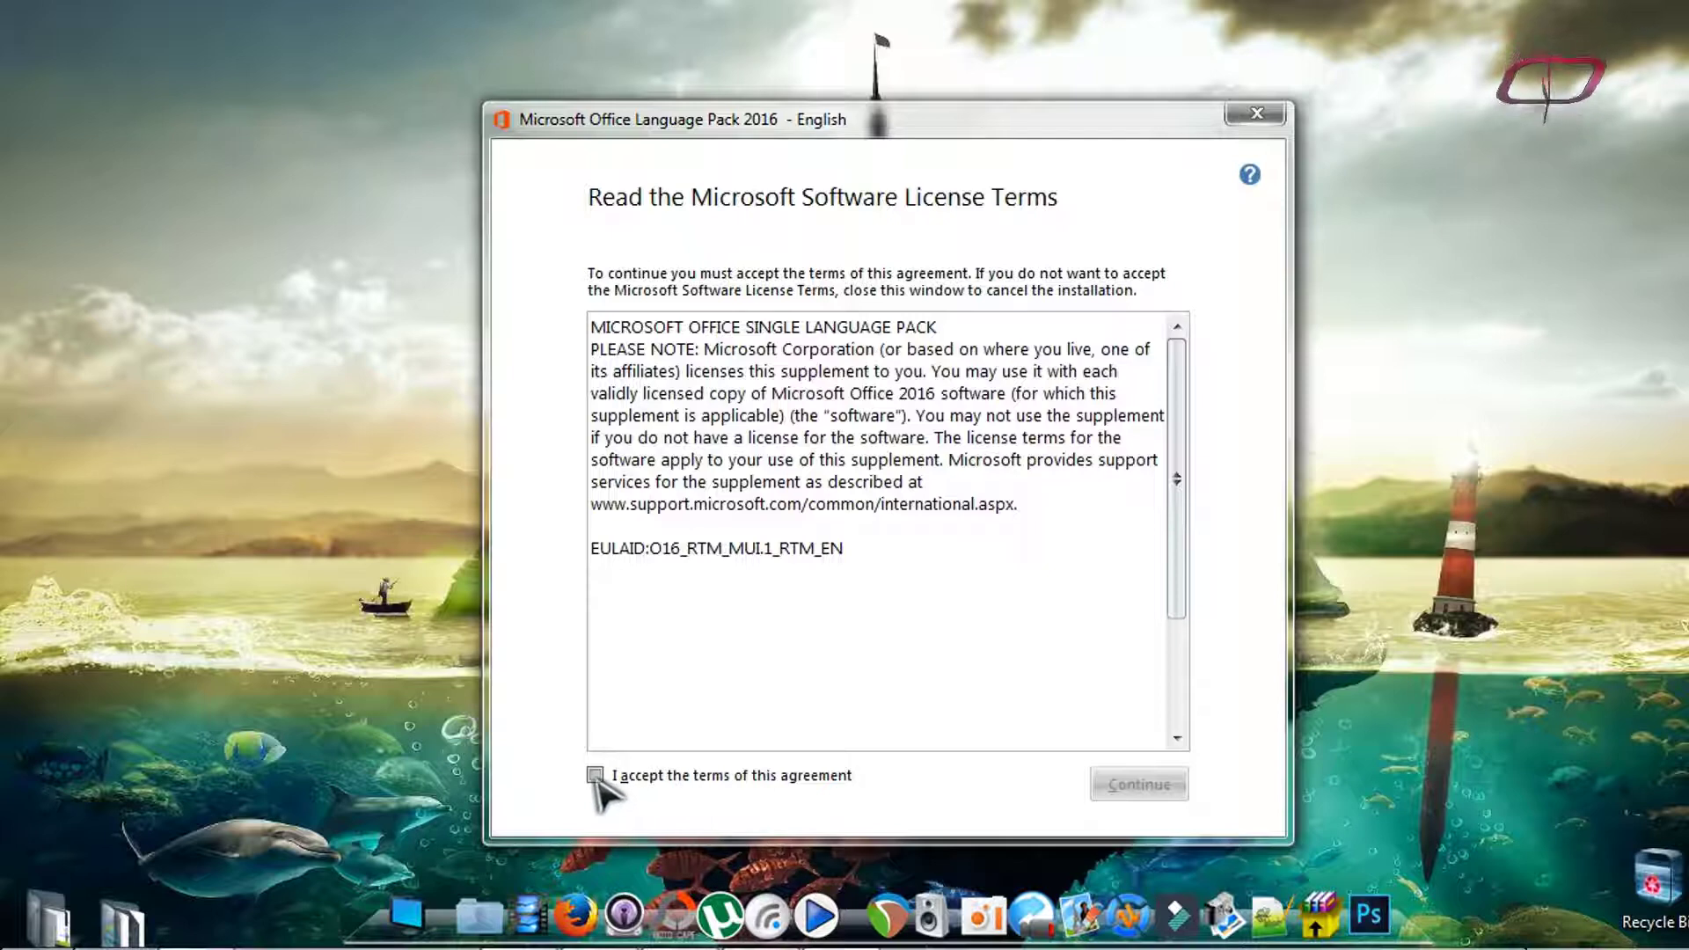
Tick 'I accept the terms of this agreement' for the Microsoft Software License Terms and continue
left_click(595, 775)
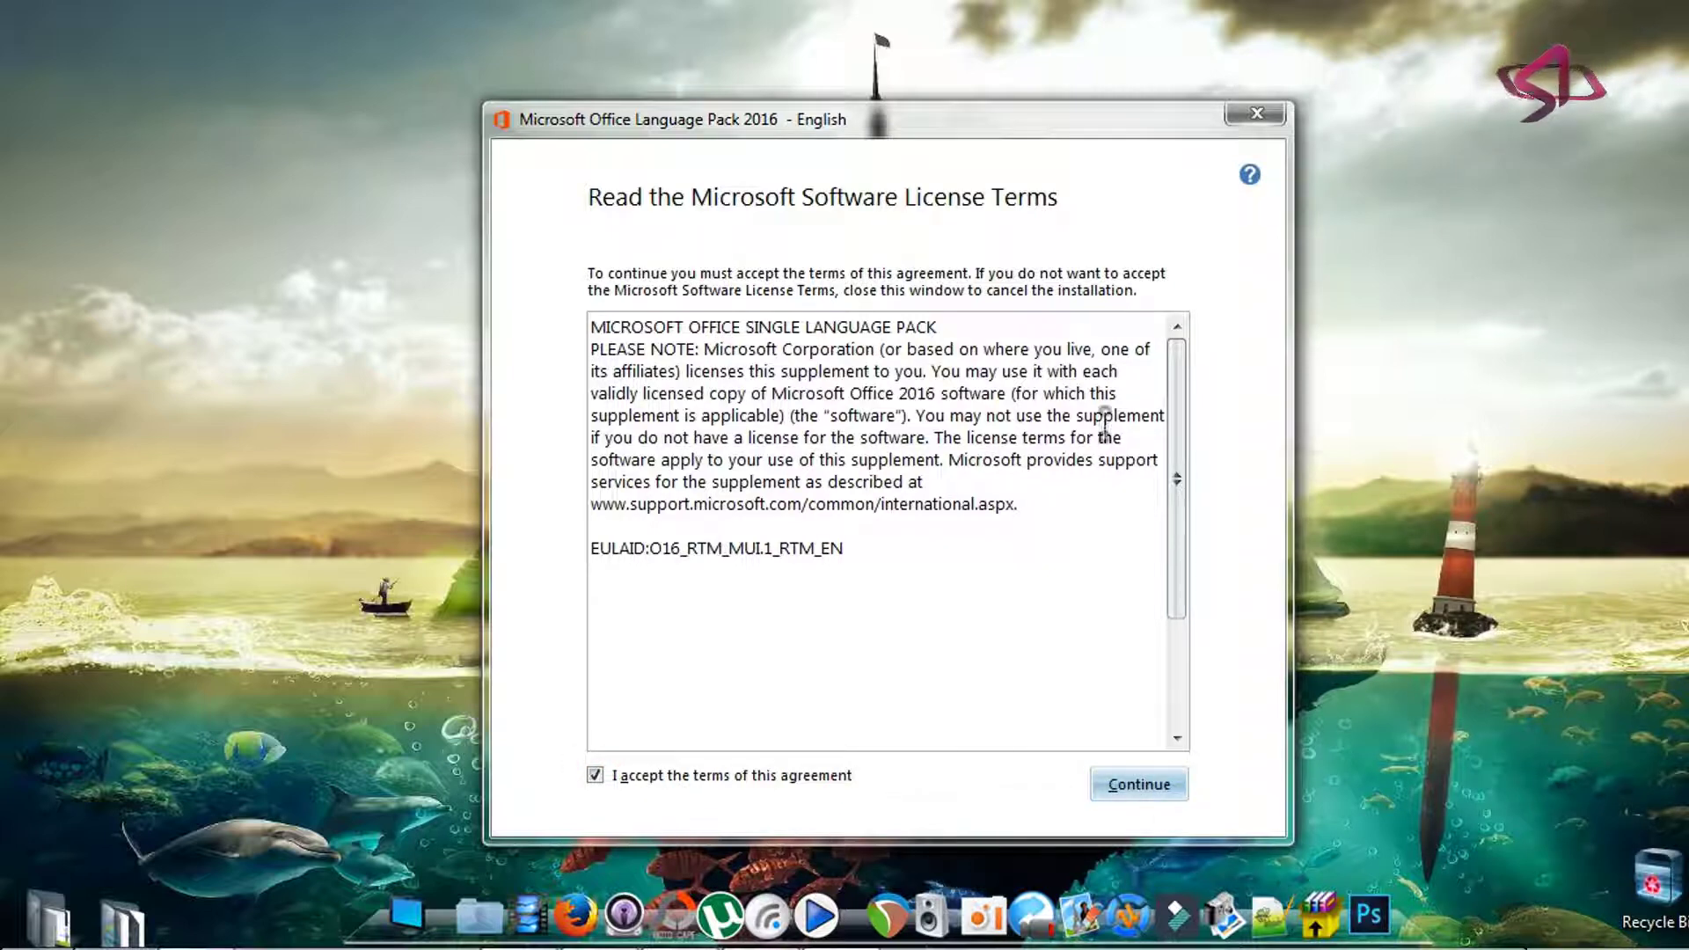
left_click_drag(1179, 422, 1237, 415)
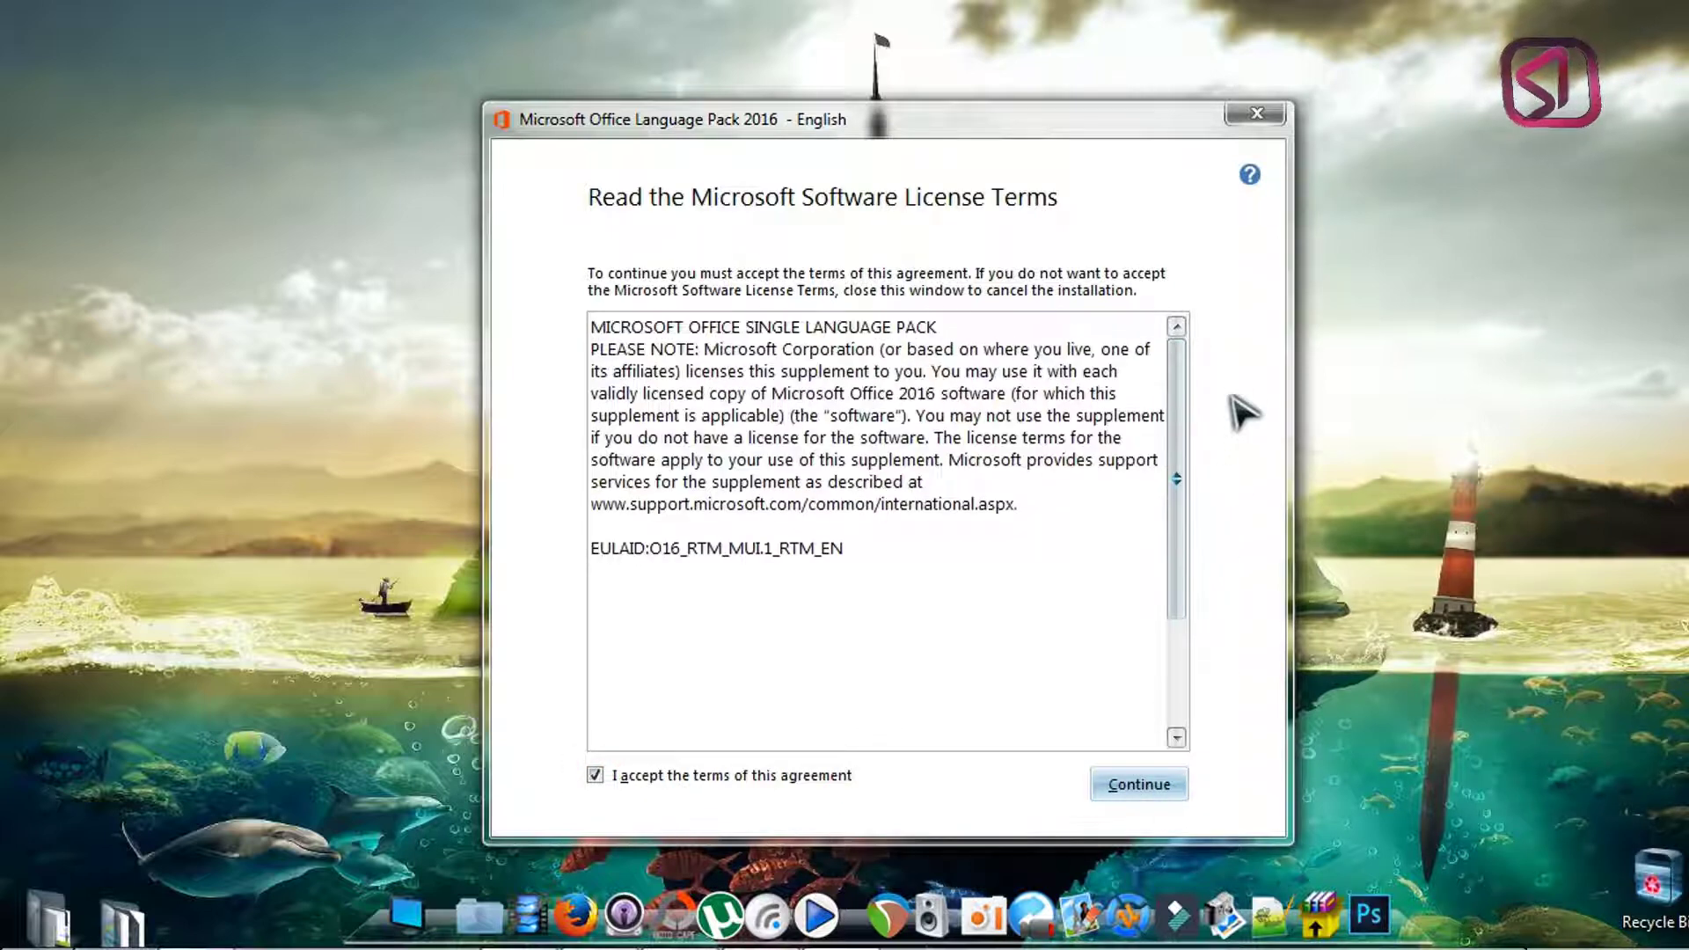
left_click(1139, 785)
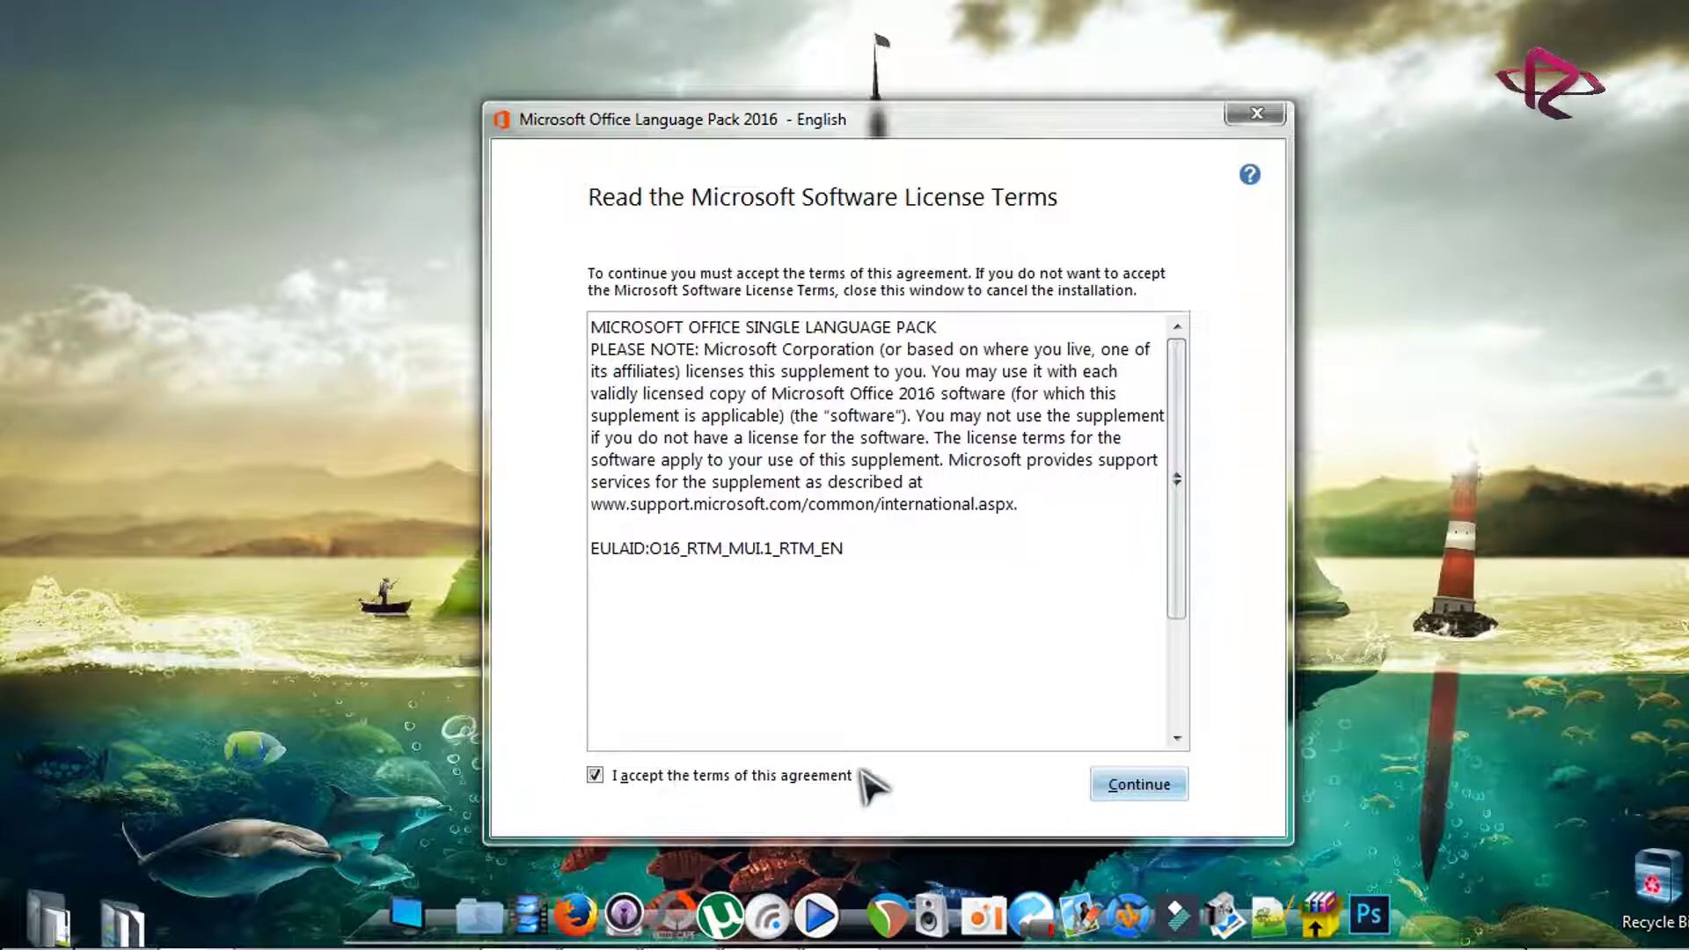
Continue past the license page and pick Customize as the installation type
left_click(1152, 789)
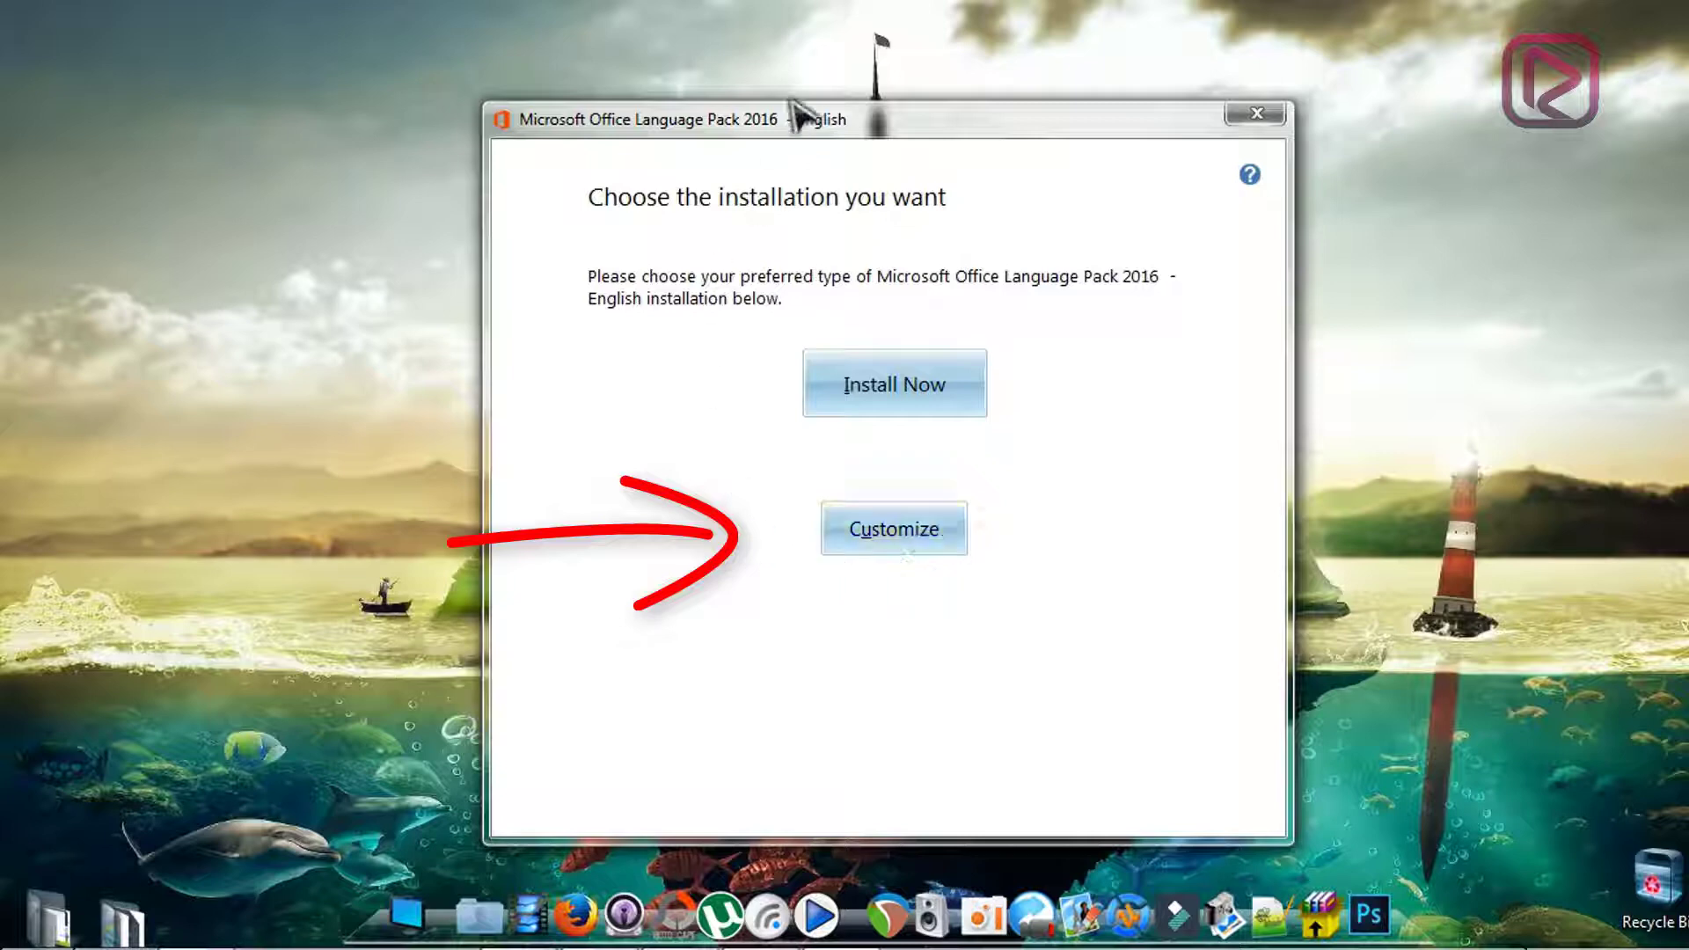
left_click(928, 540)
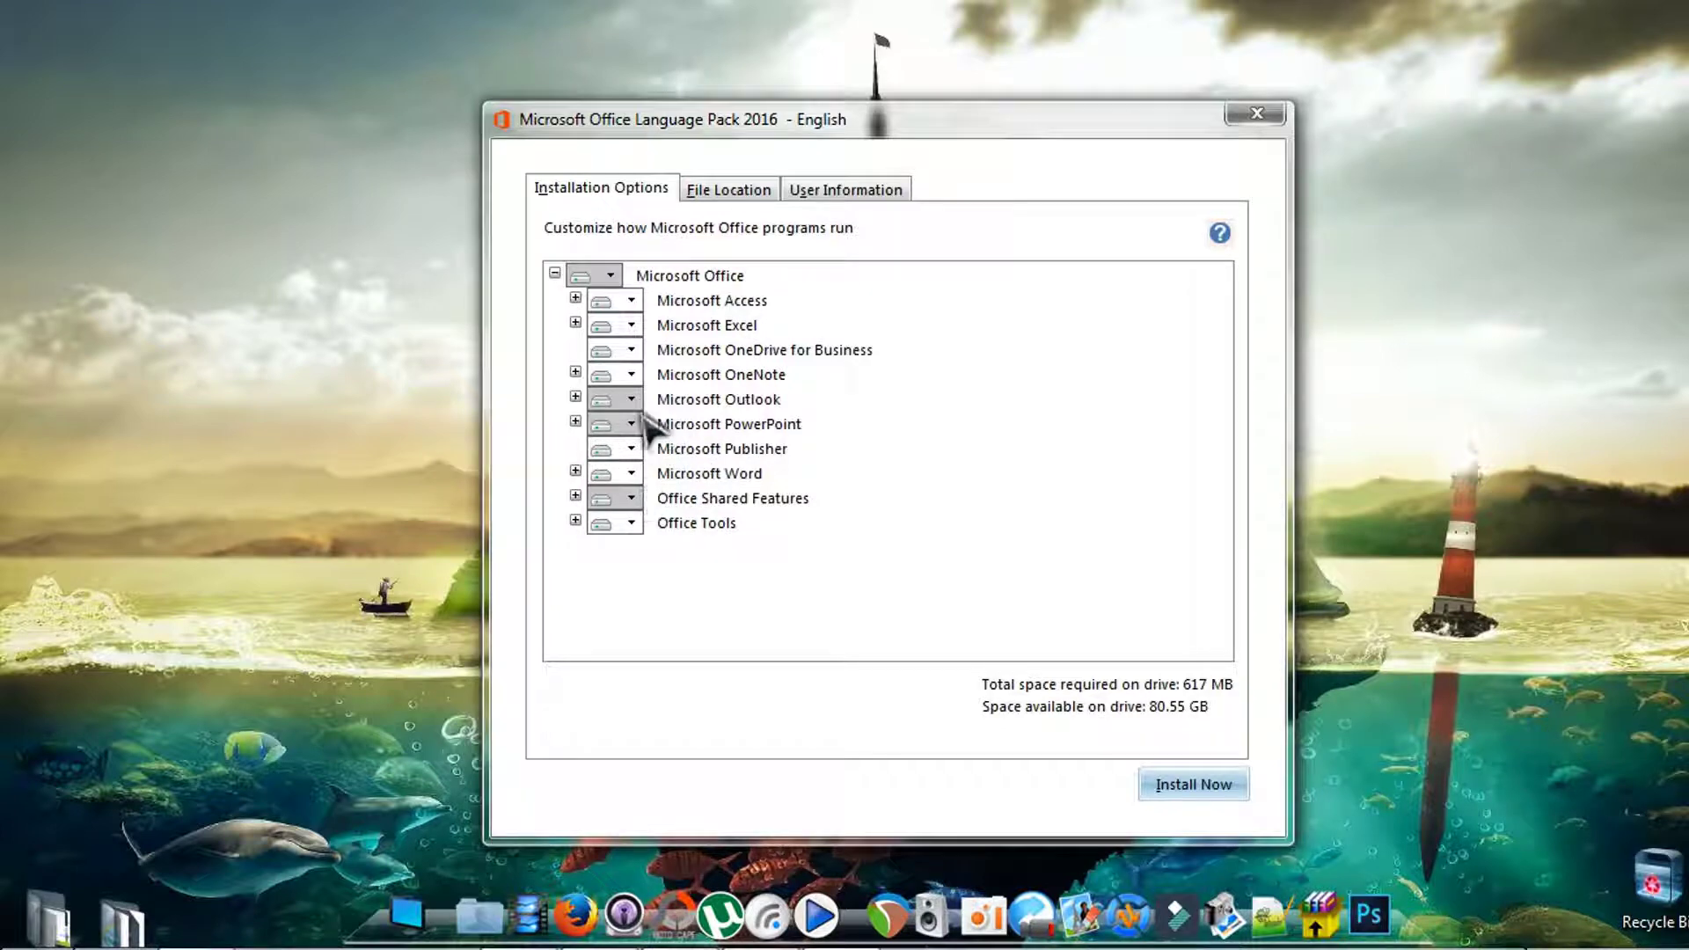
Set Microsoft Access to Not Available and keep Microsoft Excel on Run from My Computer
left_click(630, 302)
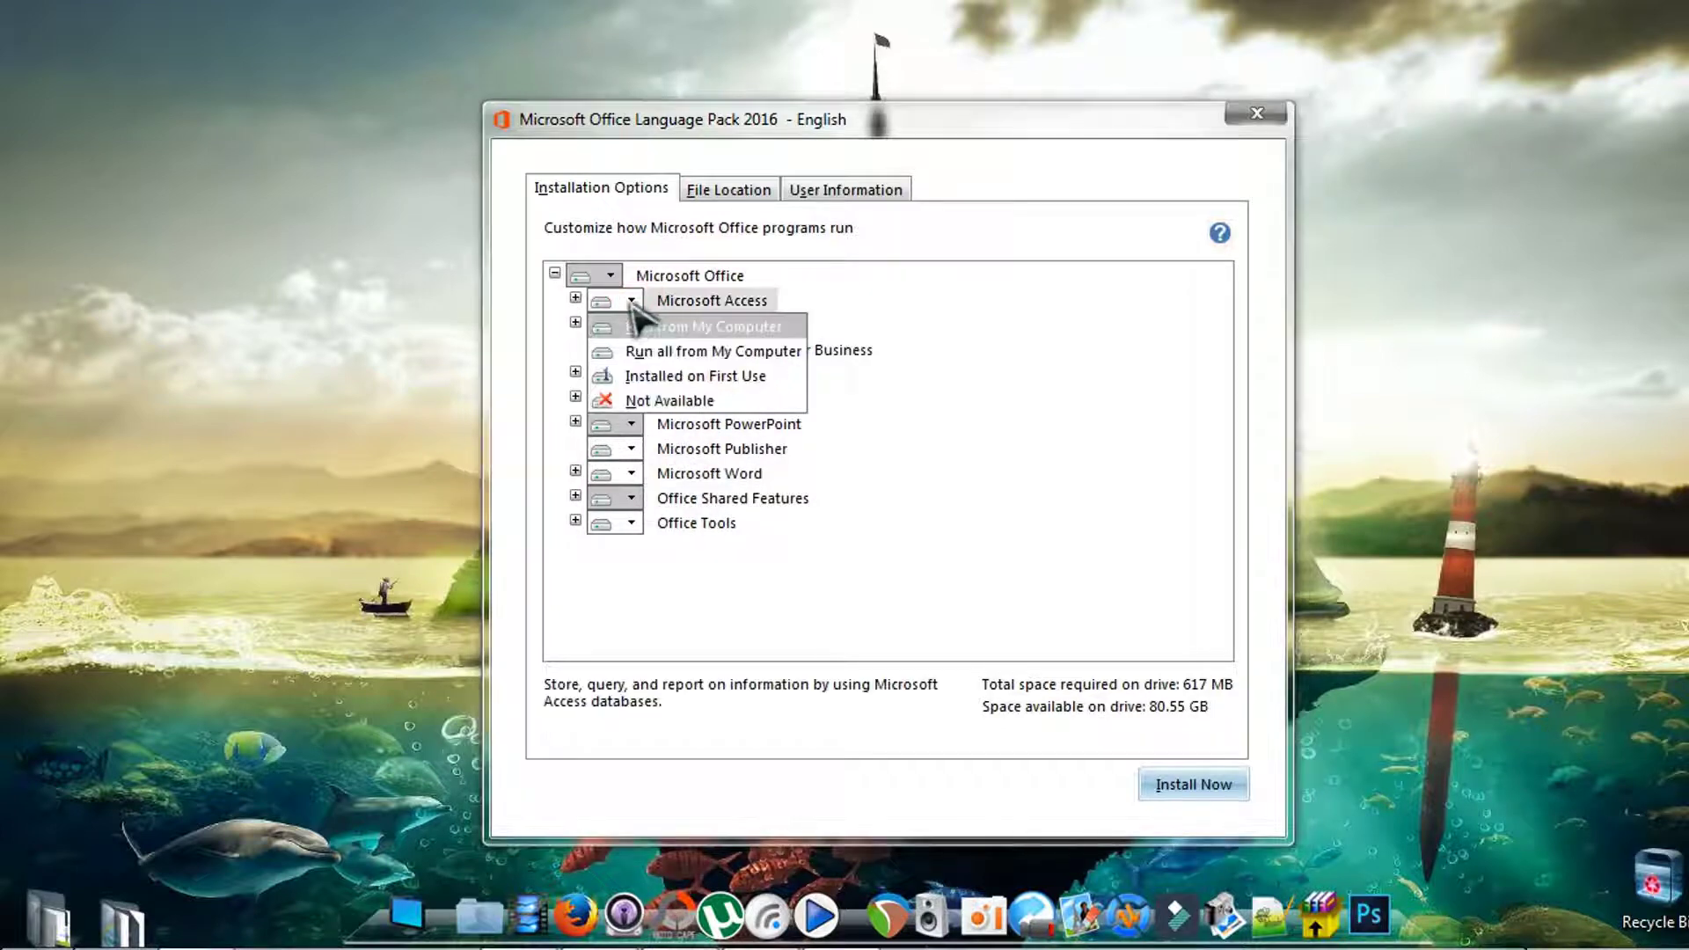
left_click(682, 401)
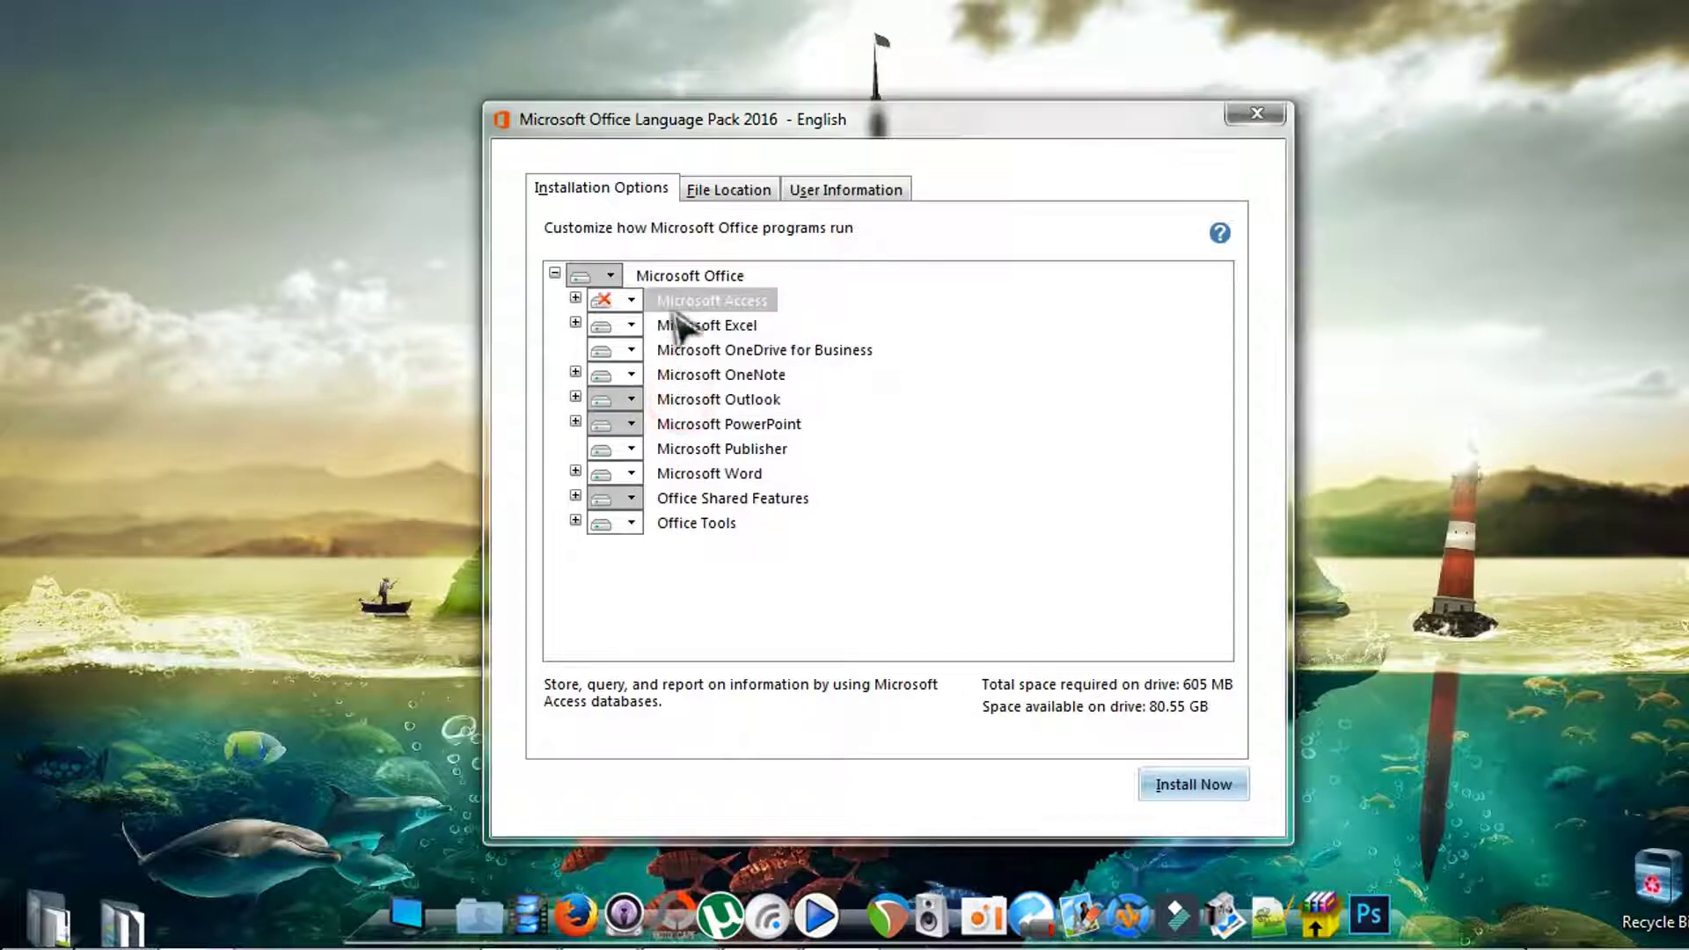
left_click(631, 325)
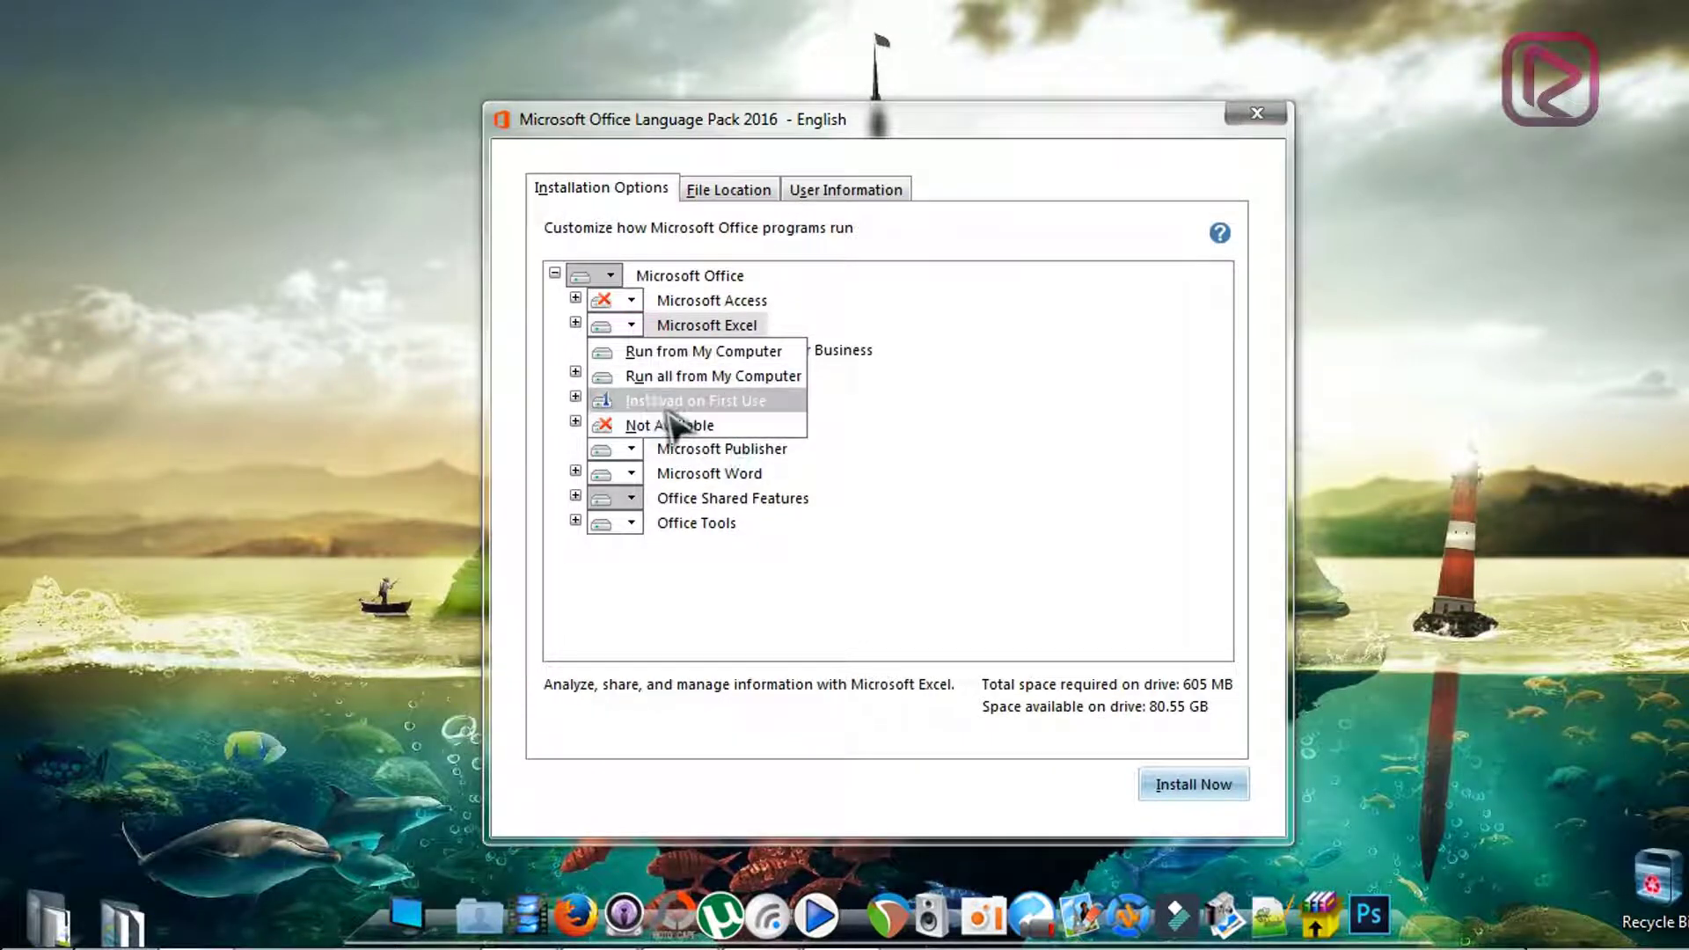
left_click(700, 401)
left_click(632, 326)
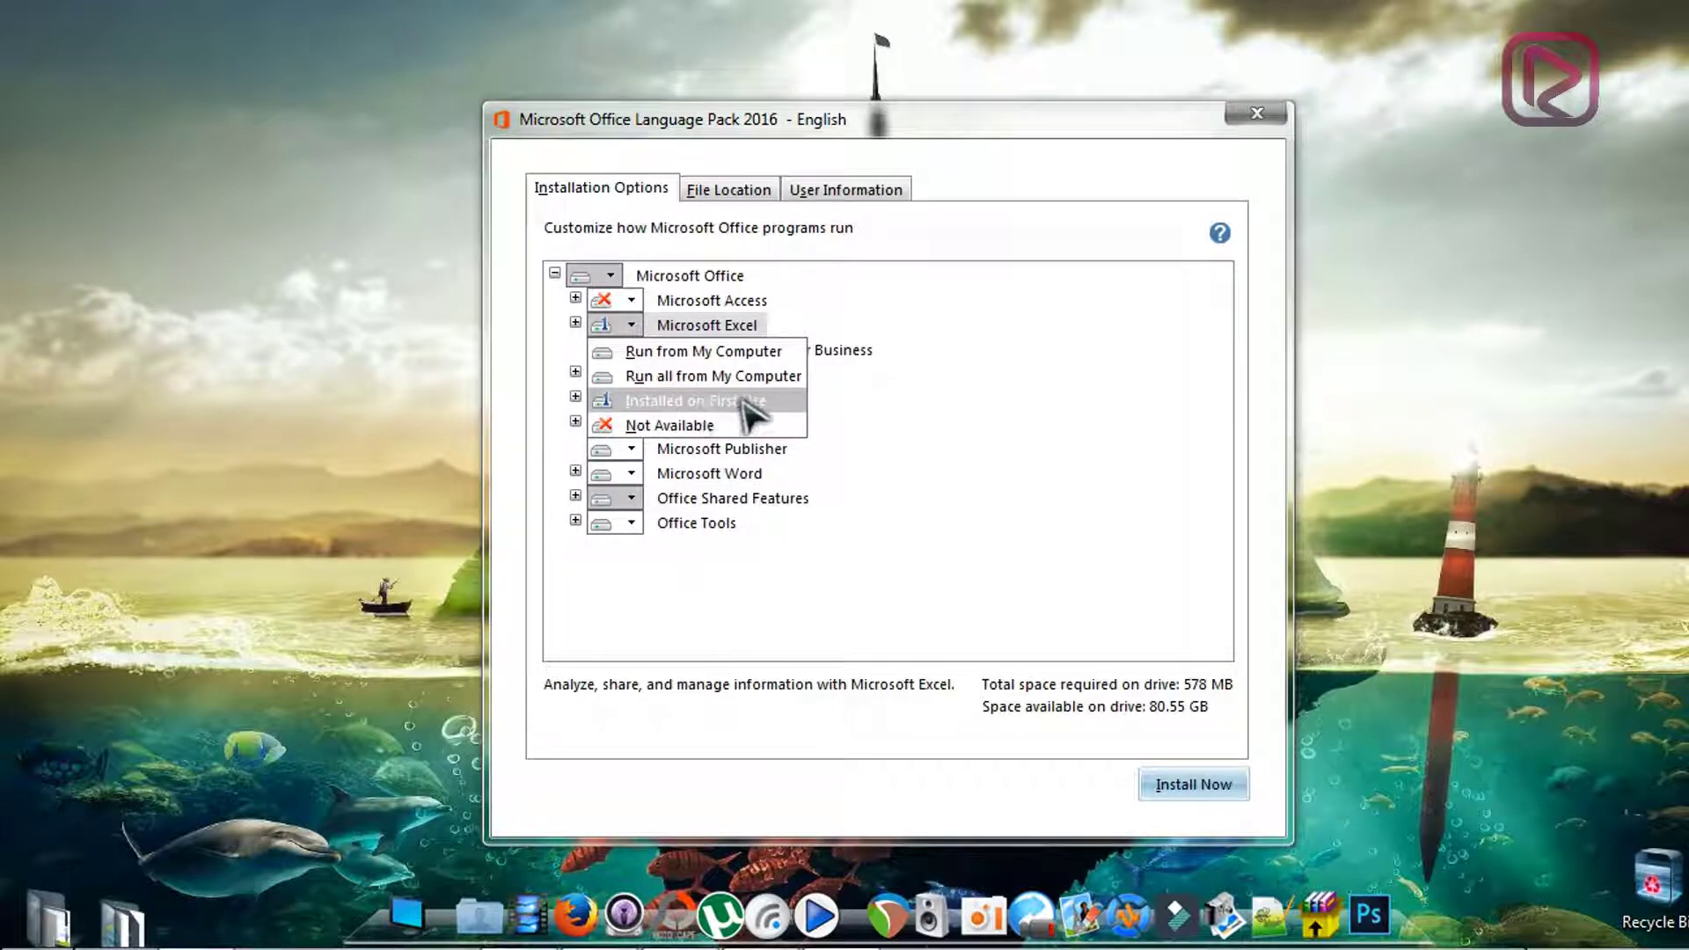
left_click(638, 326)
left_click(639, 325)
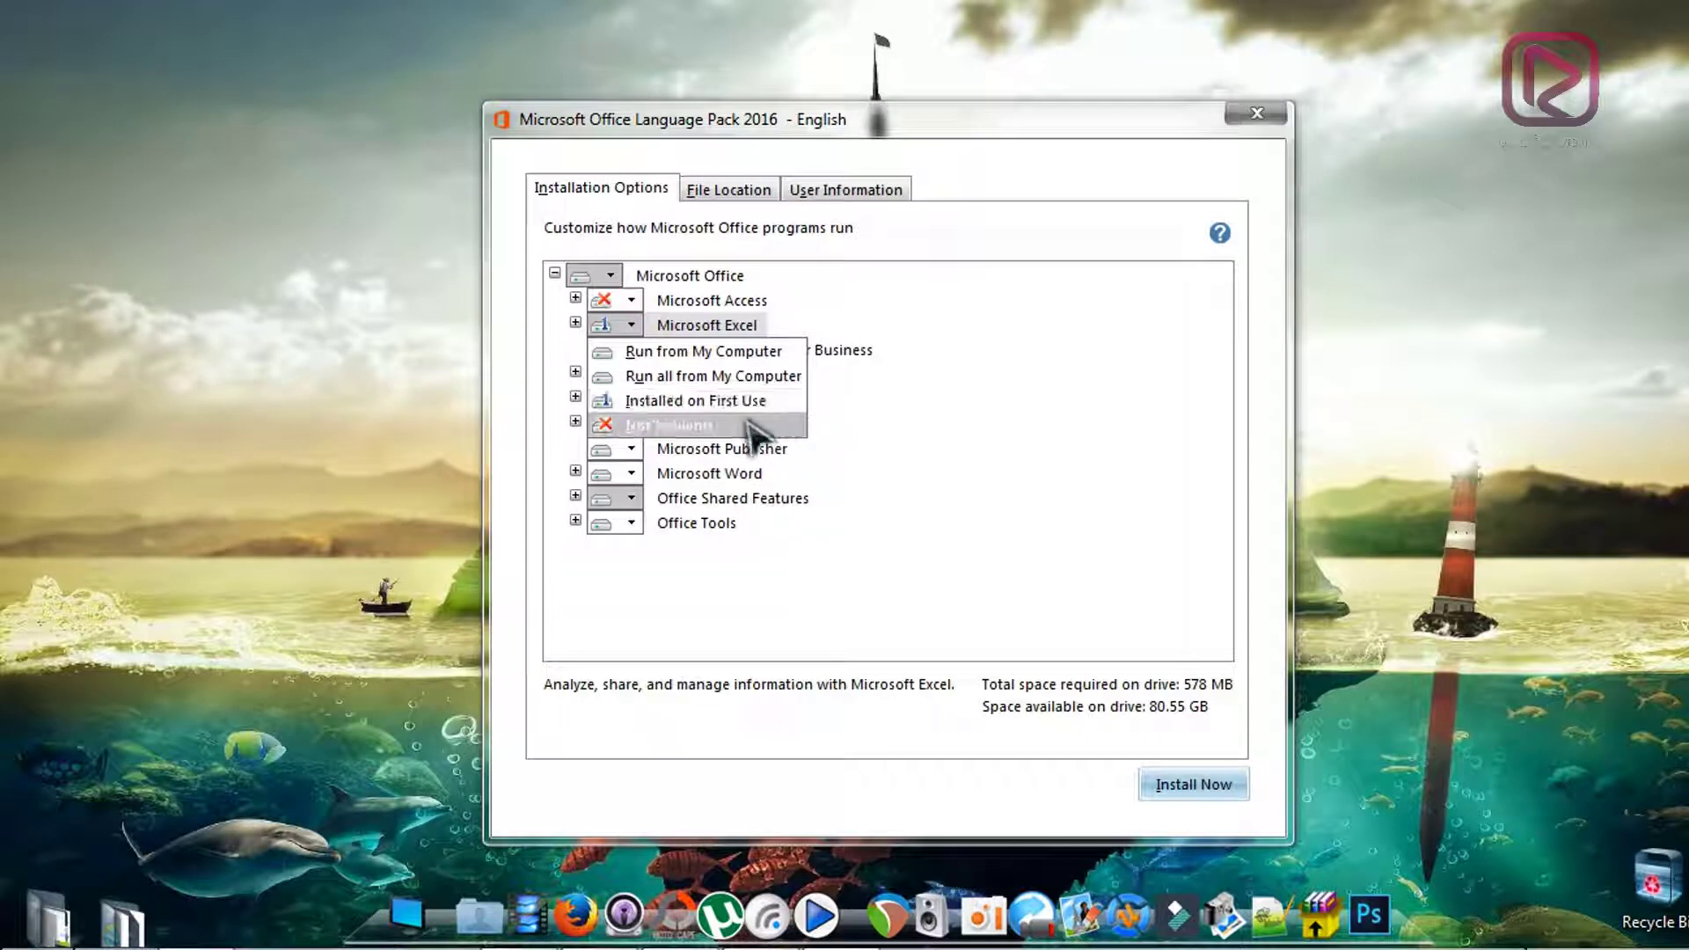
left_click(627, 325)
left_click(631, 325)
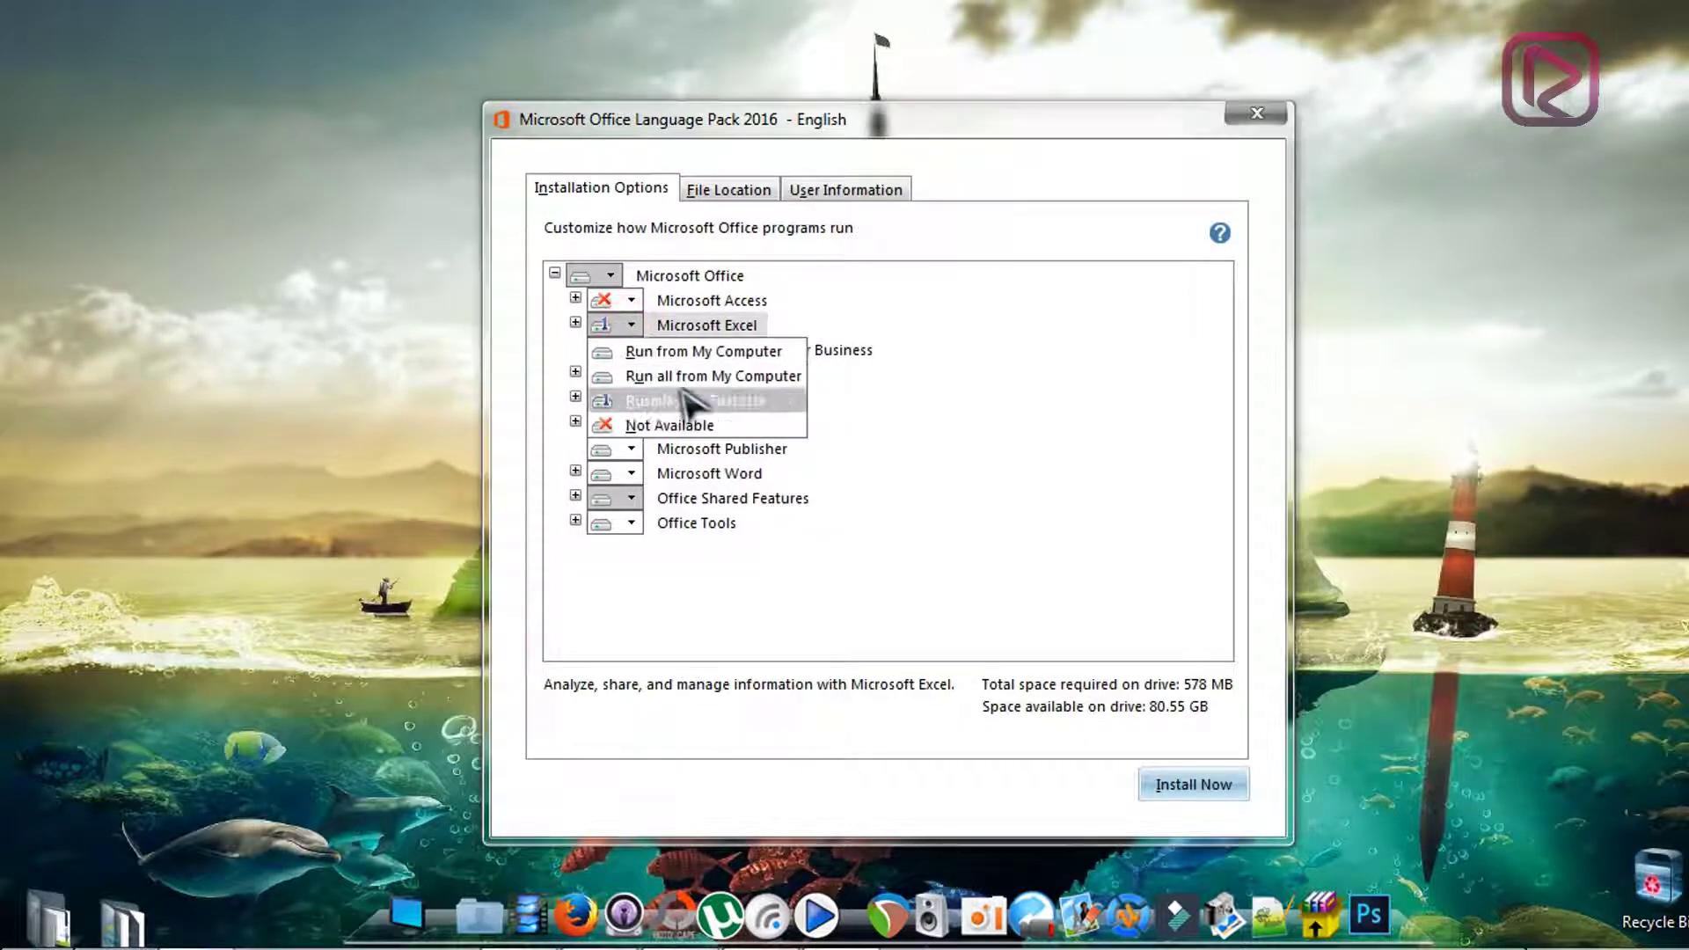
left_click(713, 375)
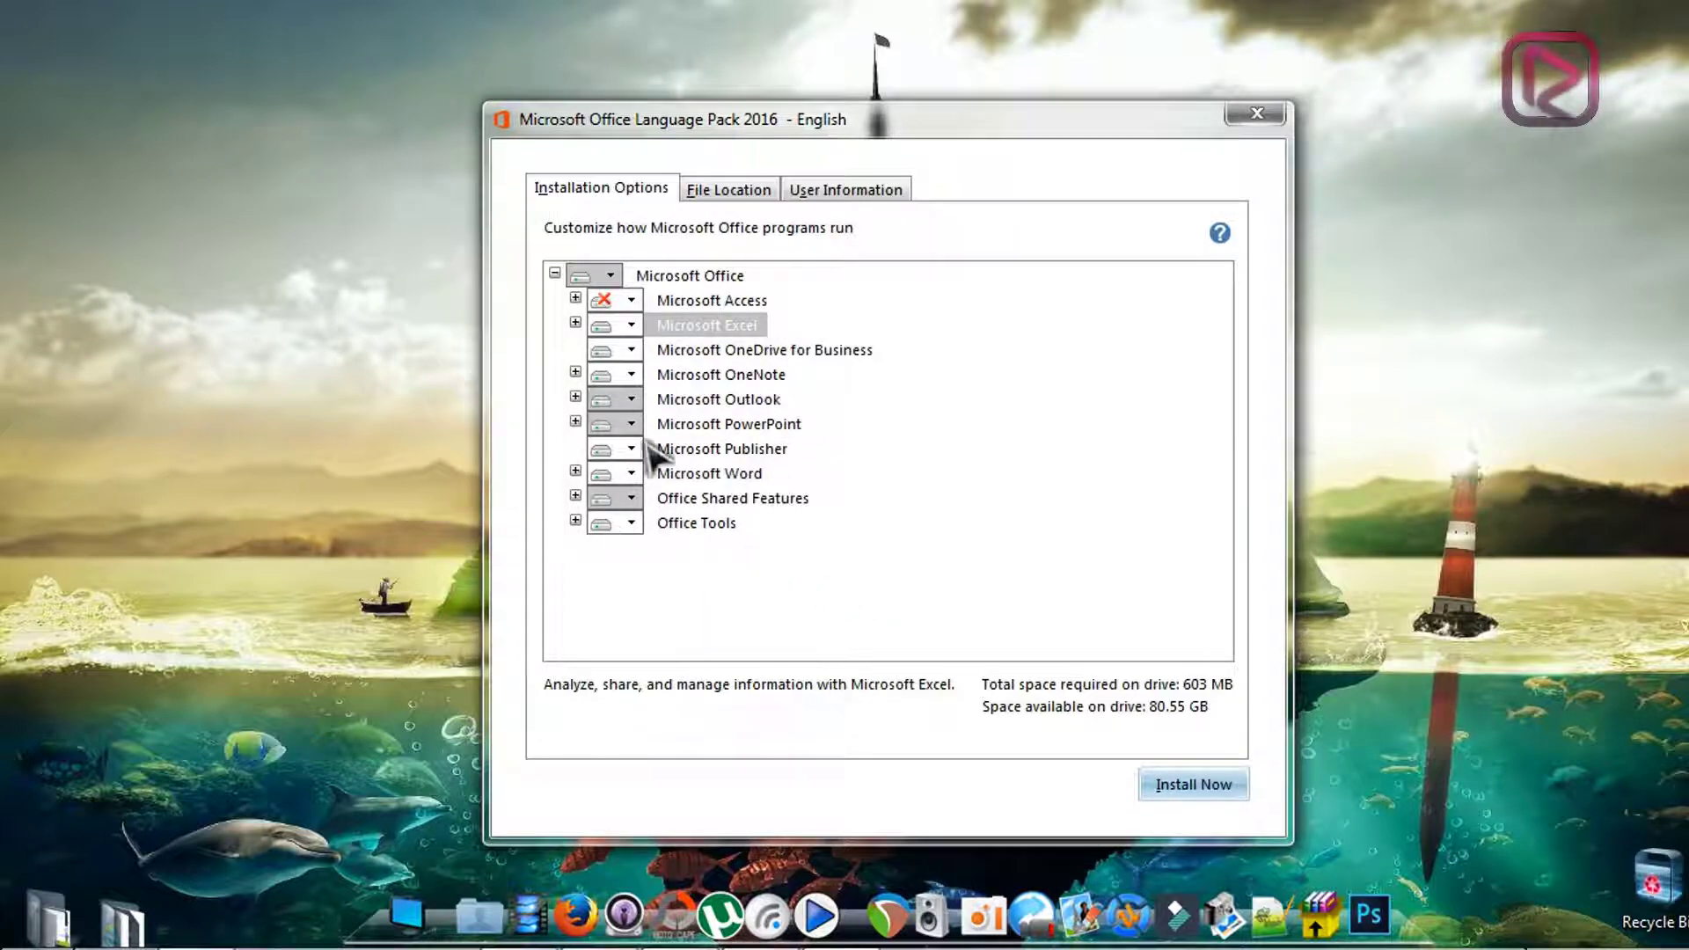
left_click(631, 524)
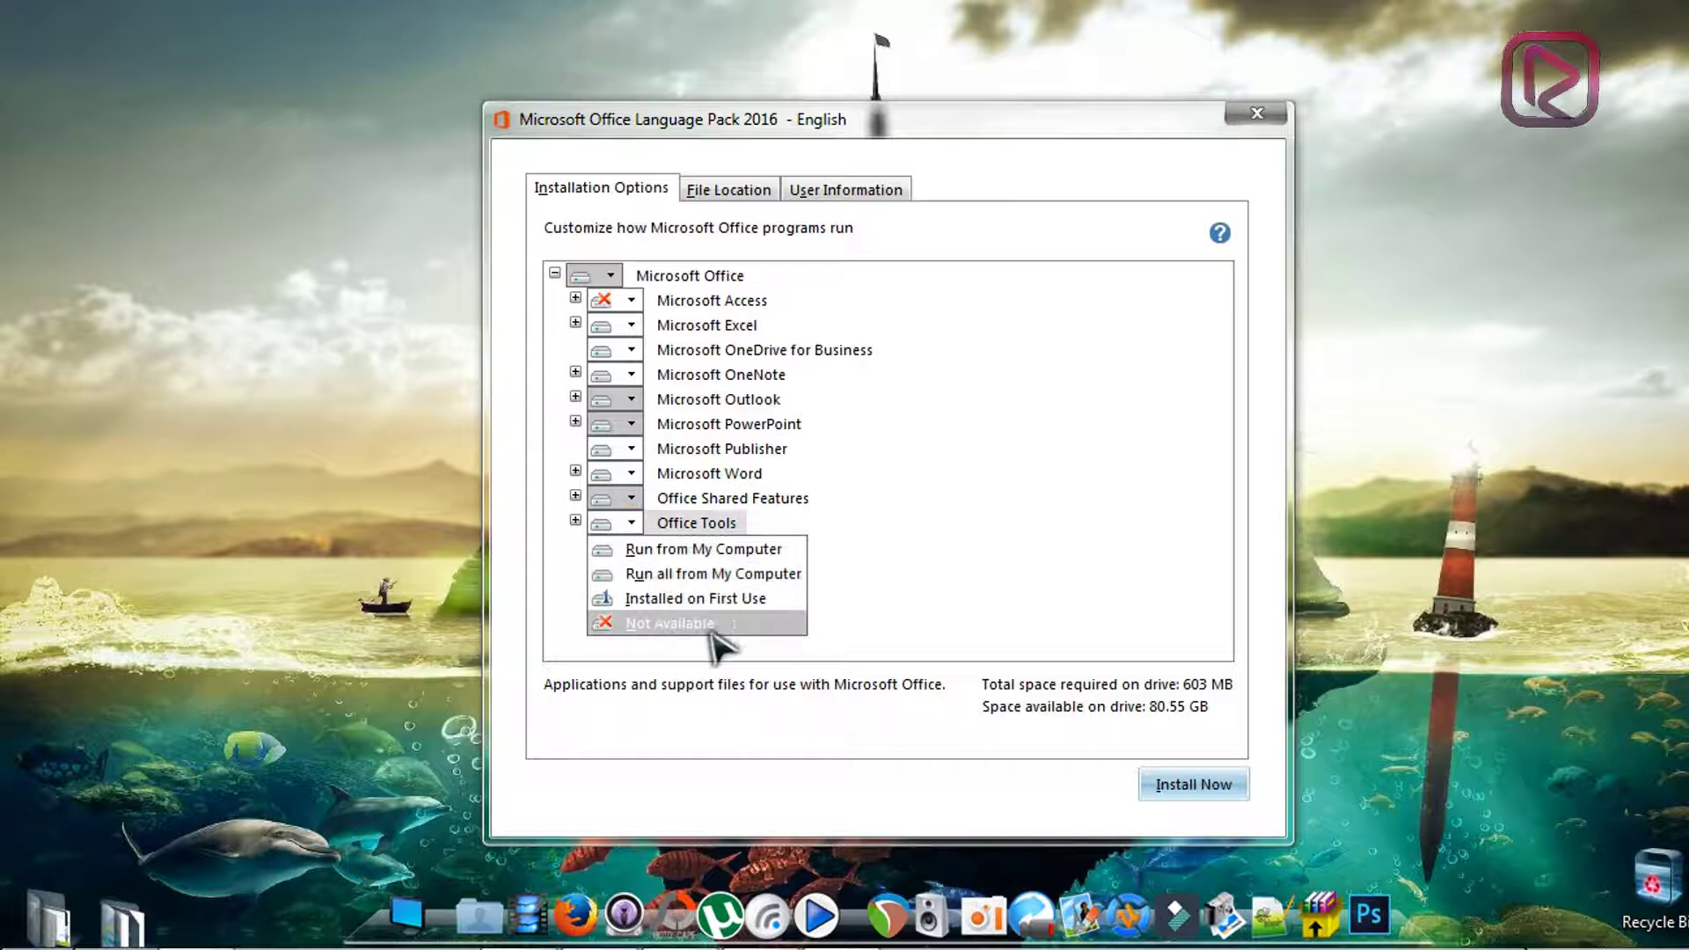
left_click(914, 612)
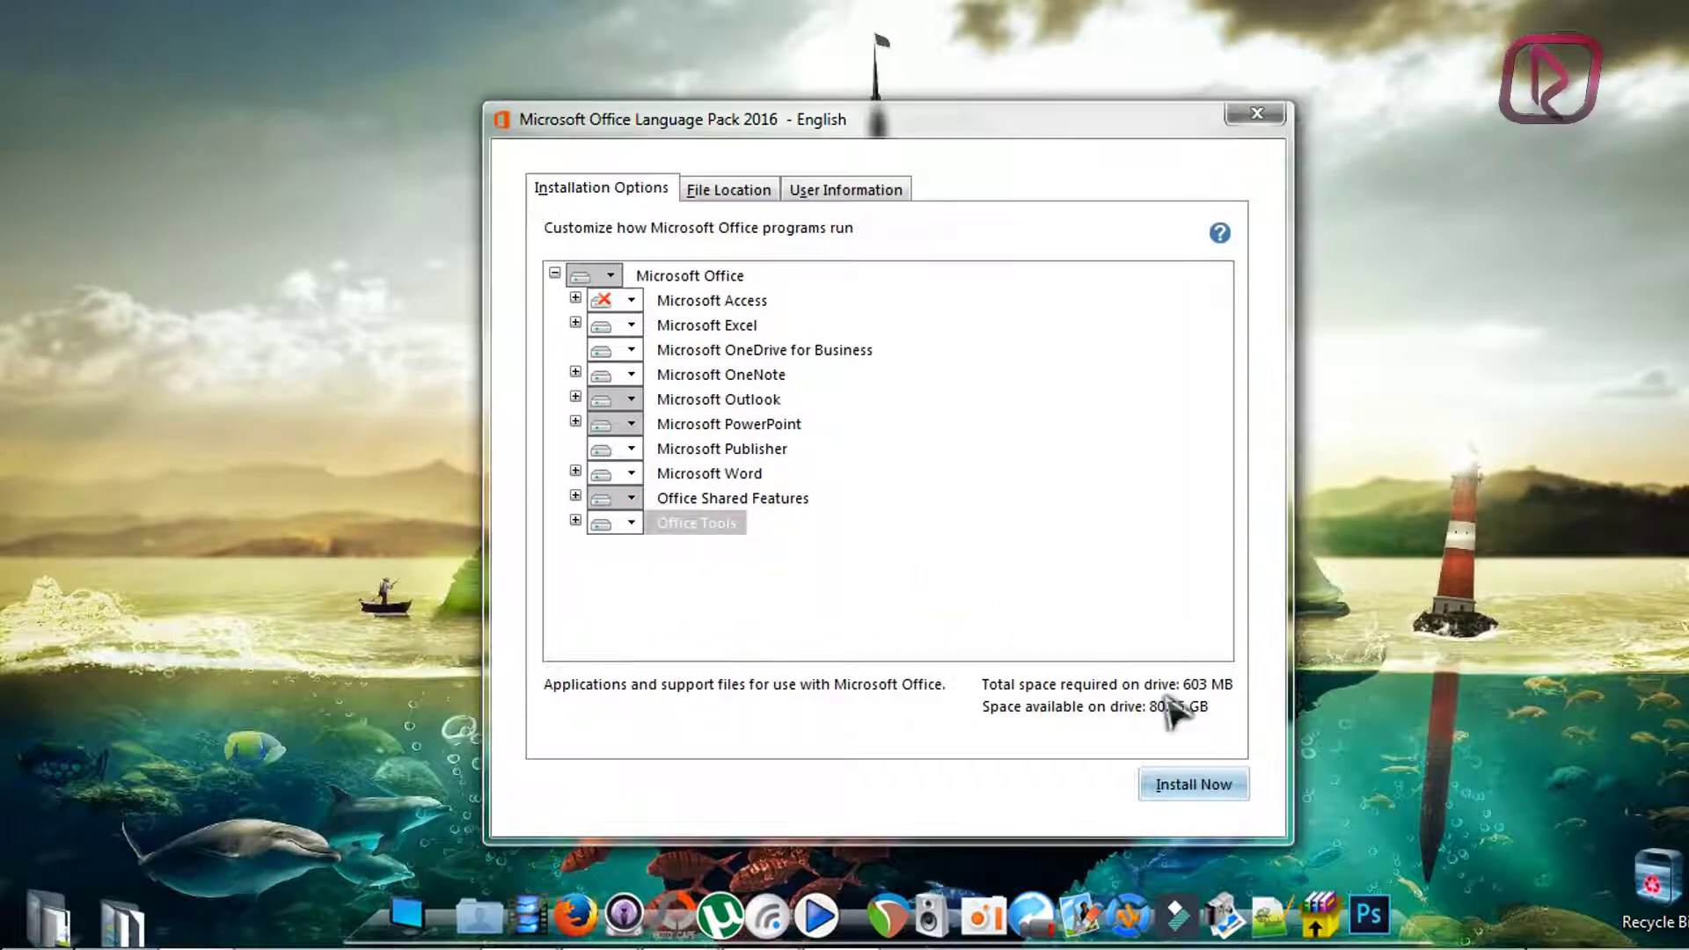
Check the C:\Program Files\Microsoft Office install path, then view the prefilled User Information page
left_click(728, 190)
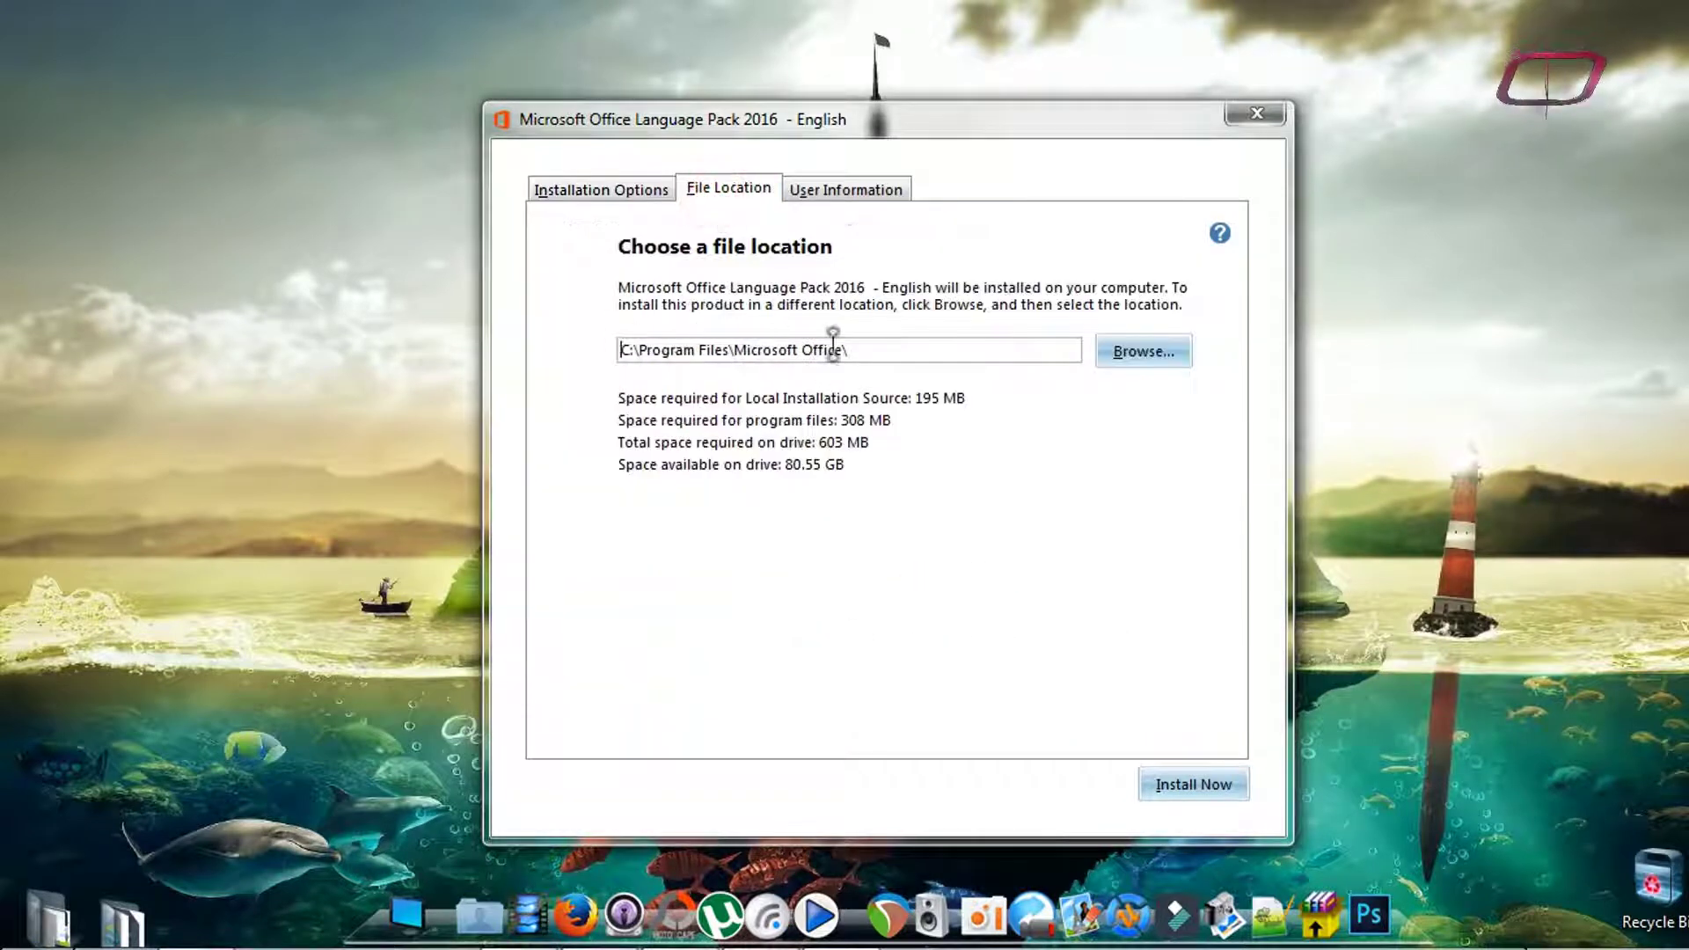
double_click(889, 350)
left_click(903, 350)
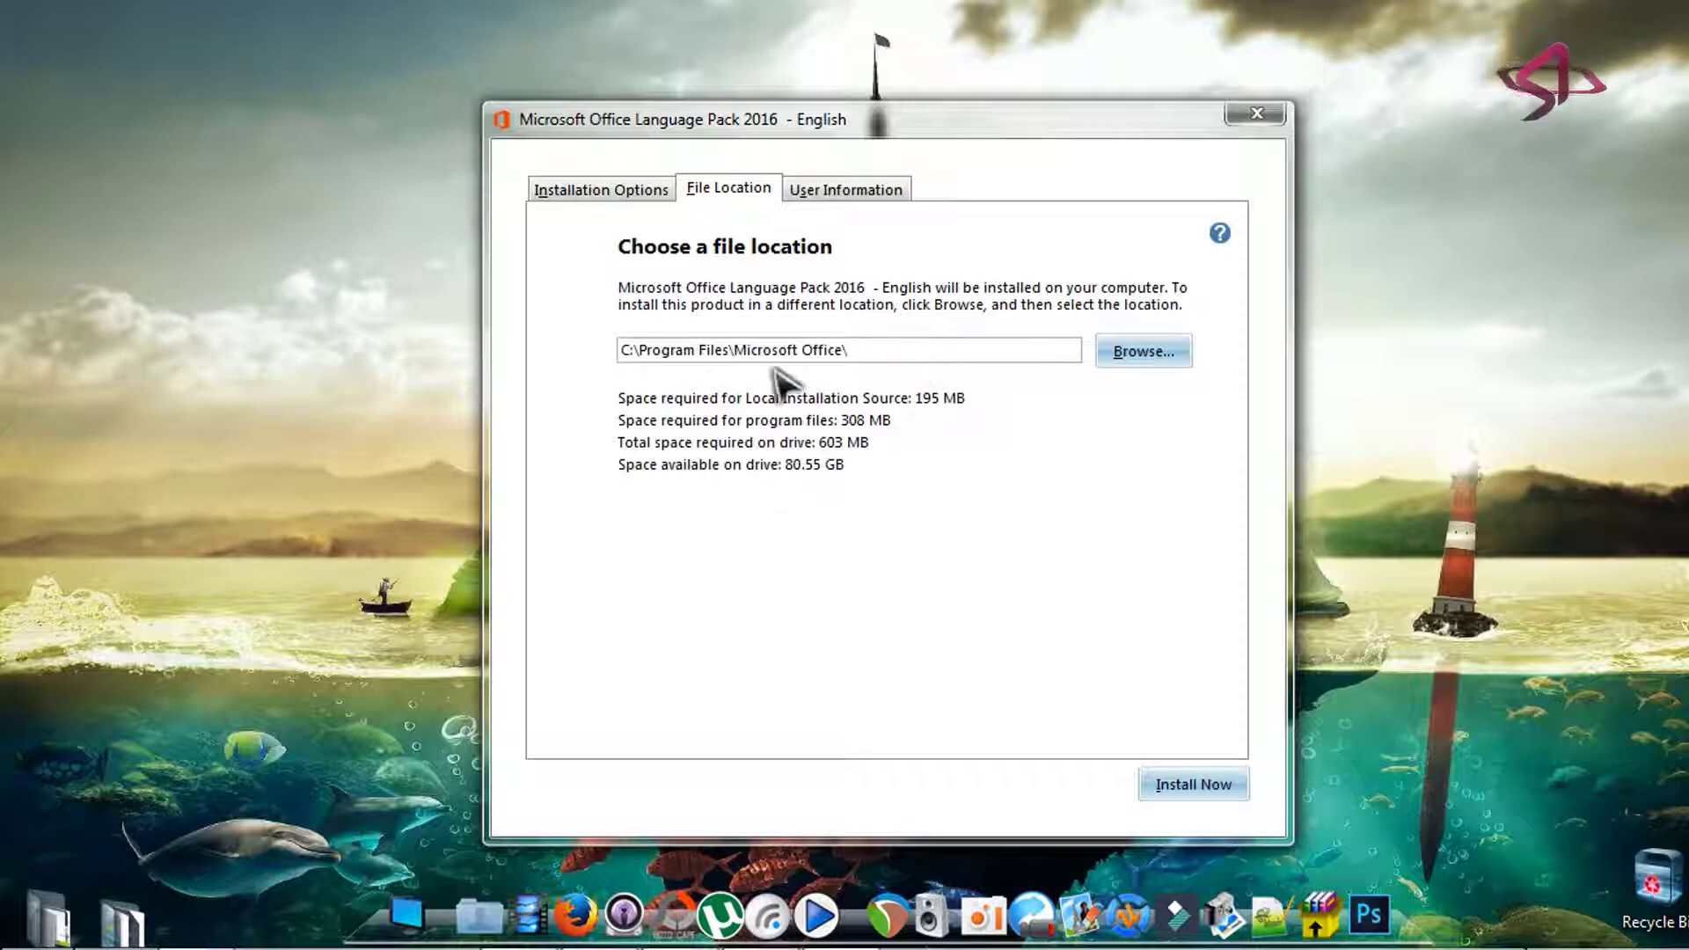
left_click(862, 192)
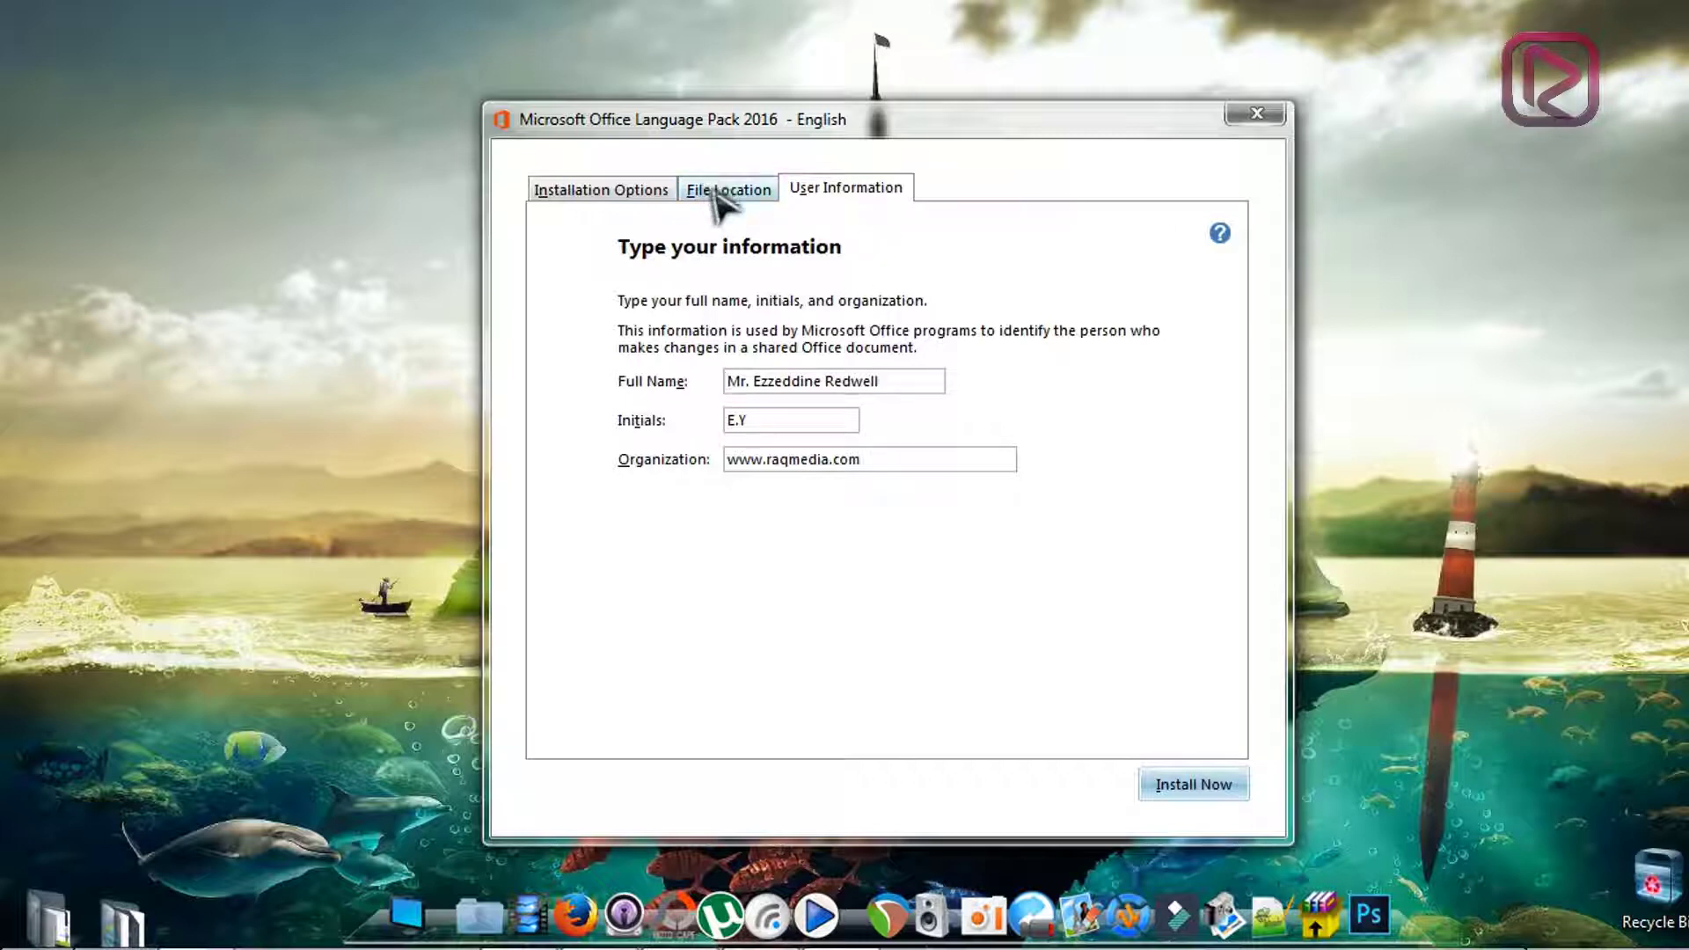
Return to the Installation Options list to review the selected Office features
left_click(598, 189)
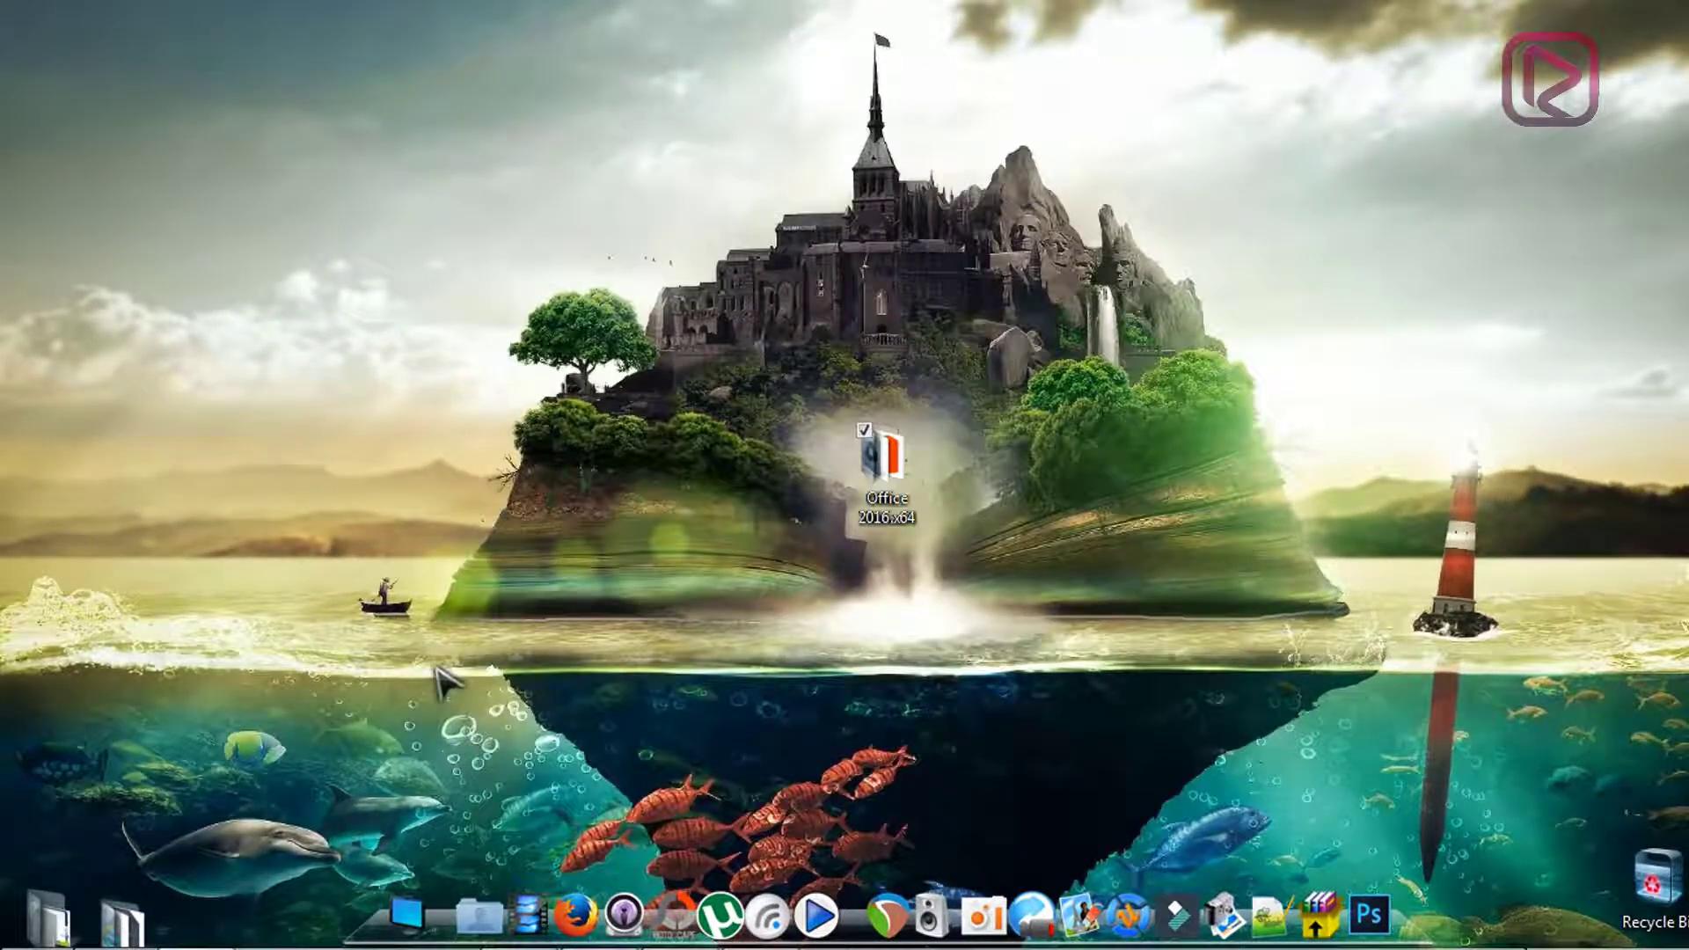
Launch Word 2016 from the Start menu's All Programs list
left_click(49, 911)
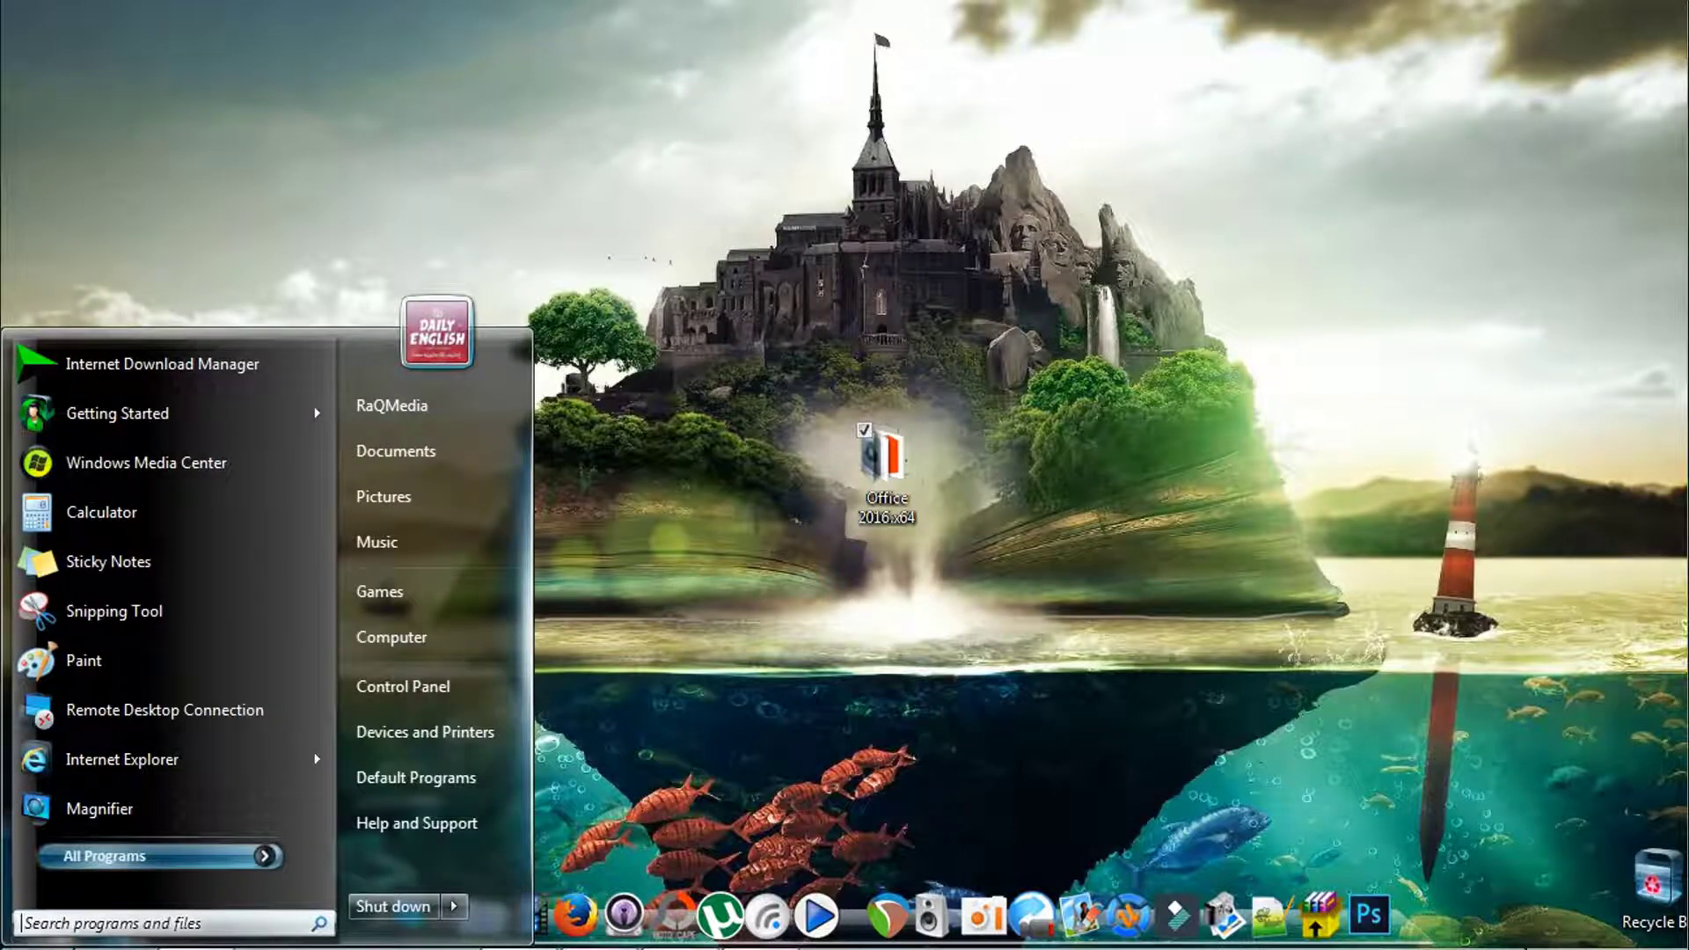
key("super")
key("super")
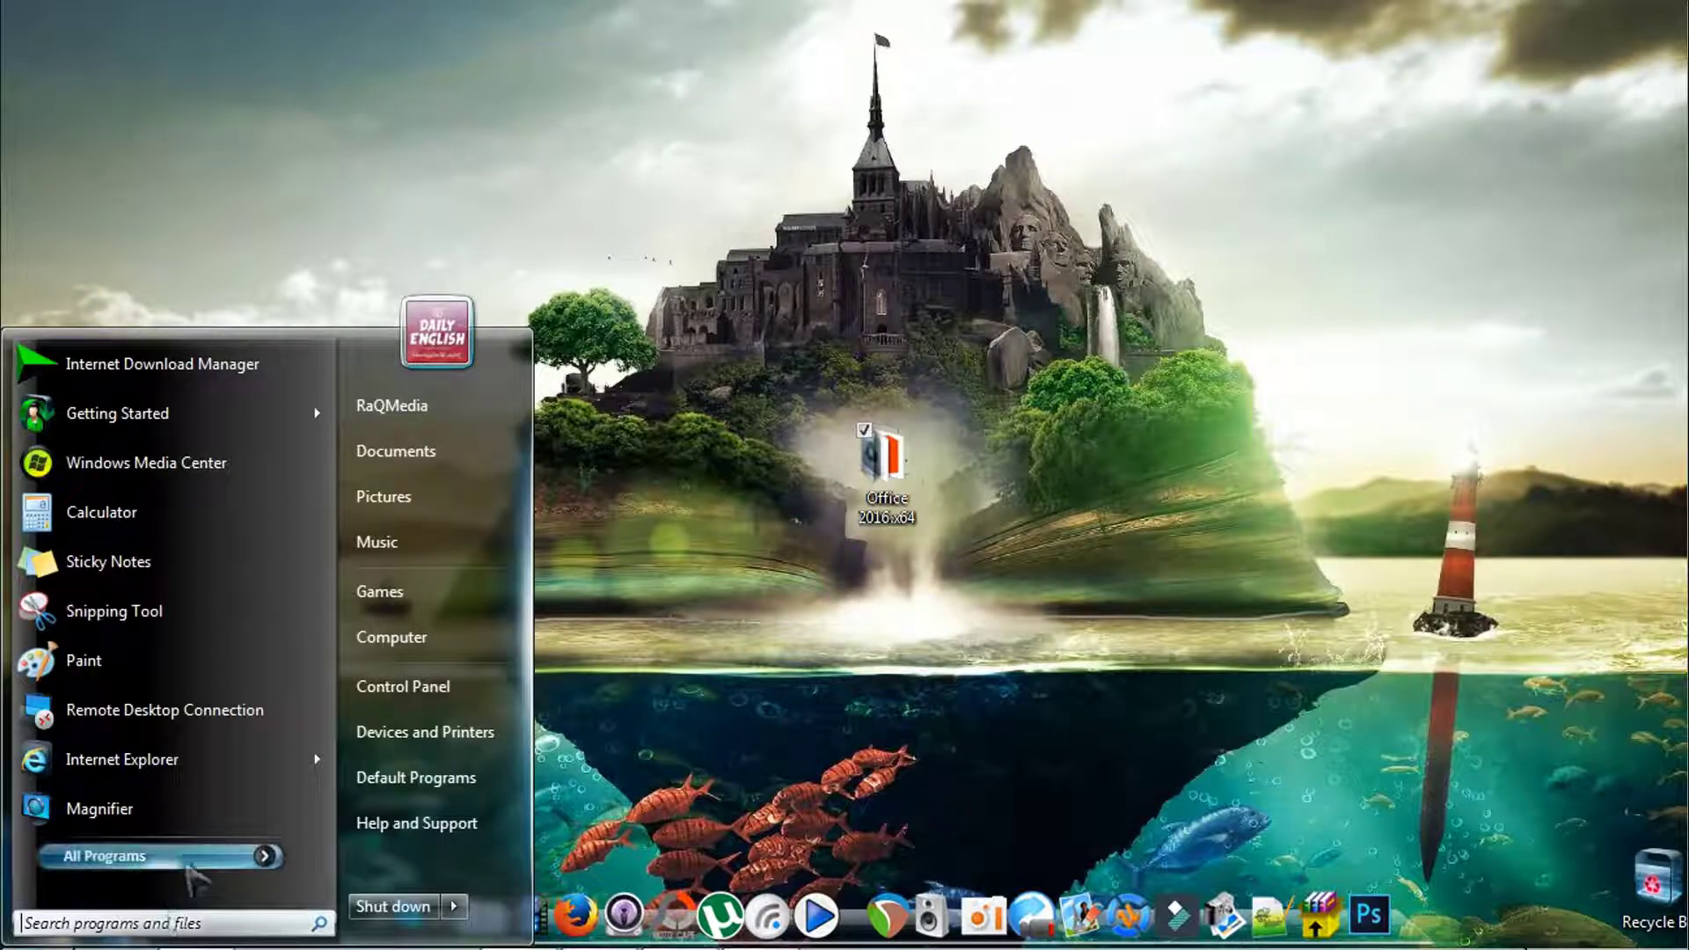
left_click(180, 856)
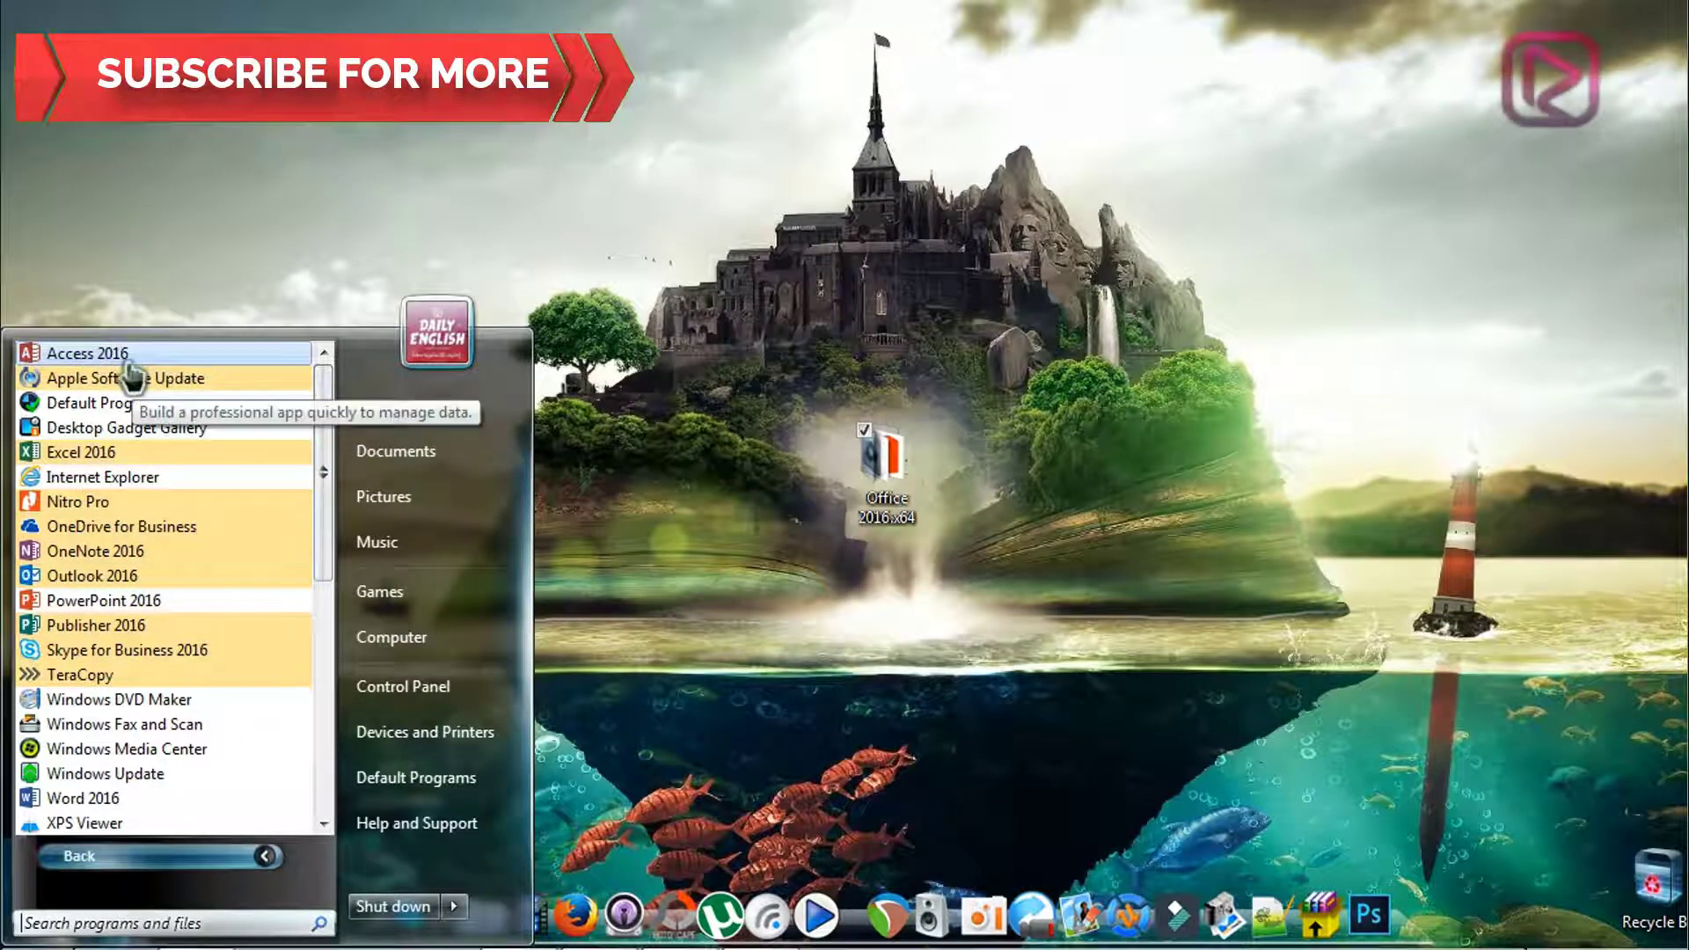
left_click(110, 800)
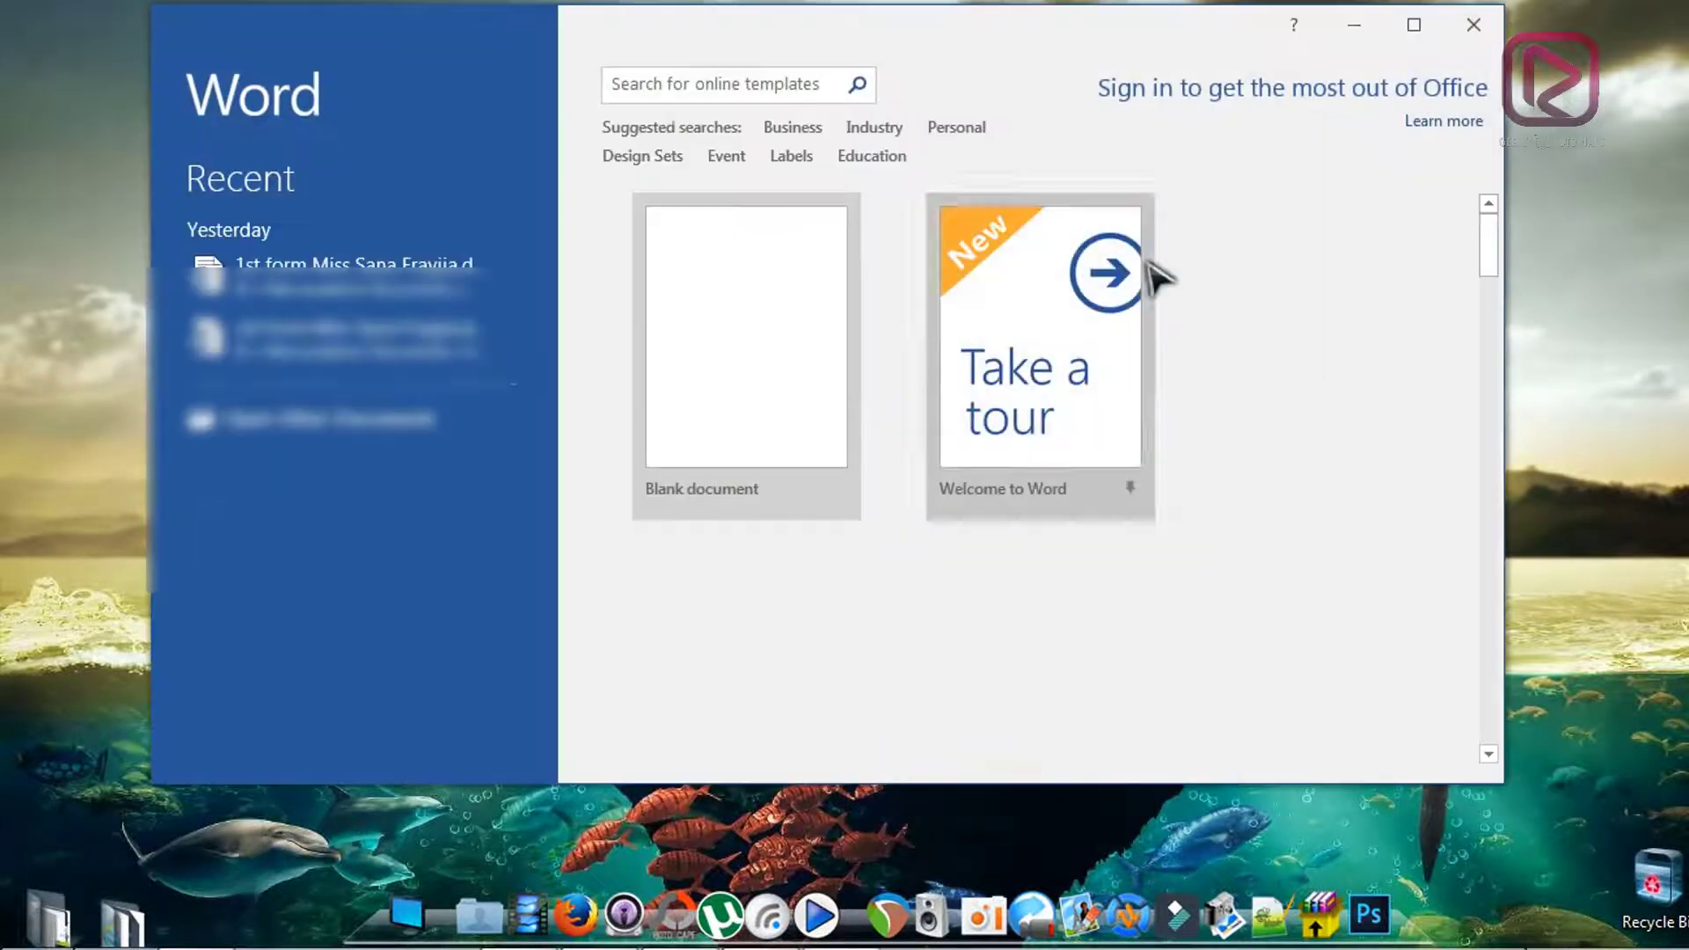
Start a new blank document in Word 2016
left_click_drag(886, 49, 853, 114)
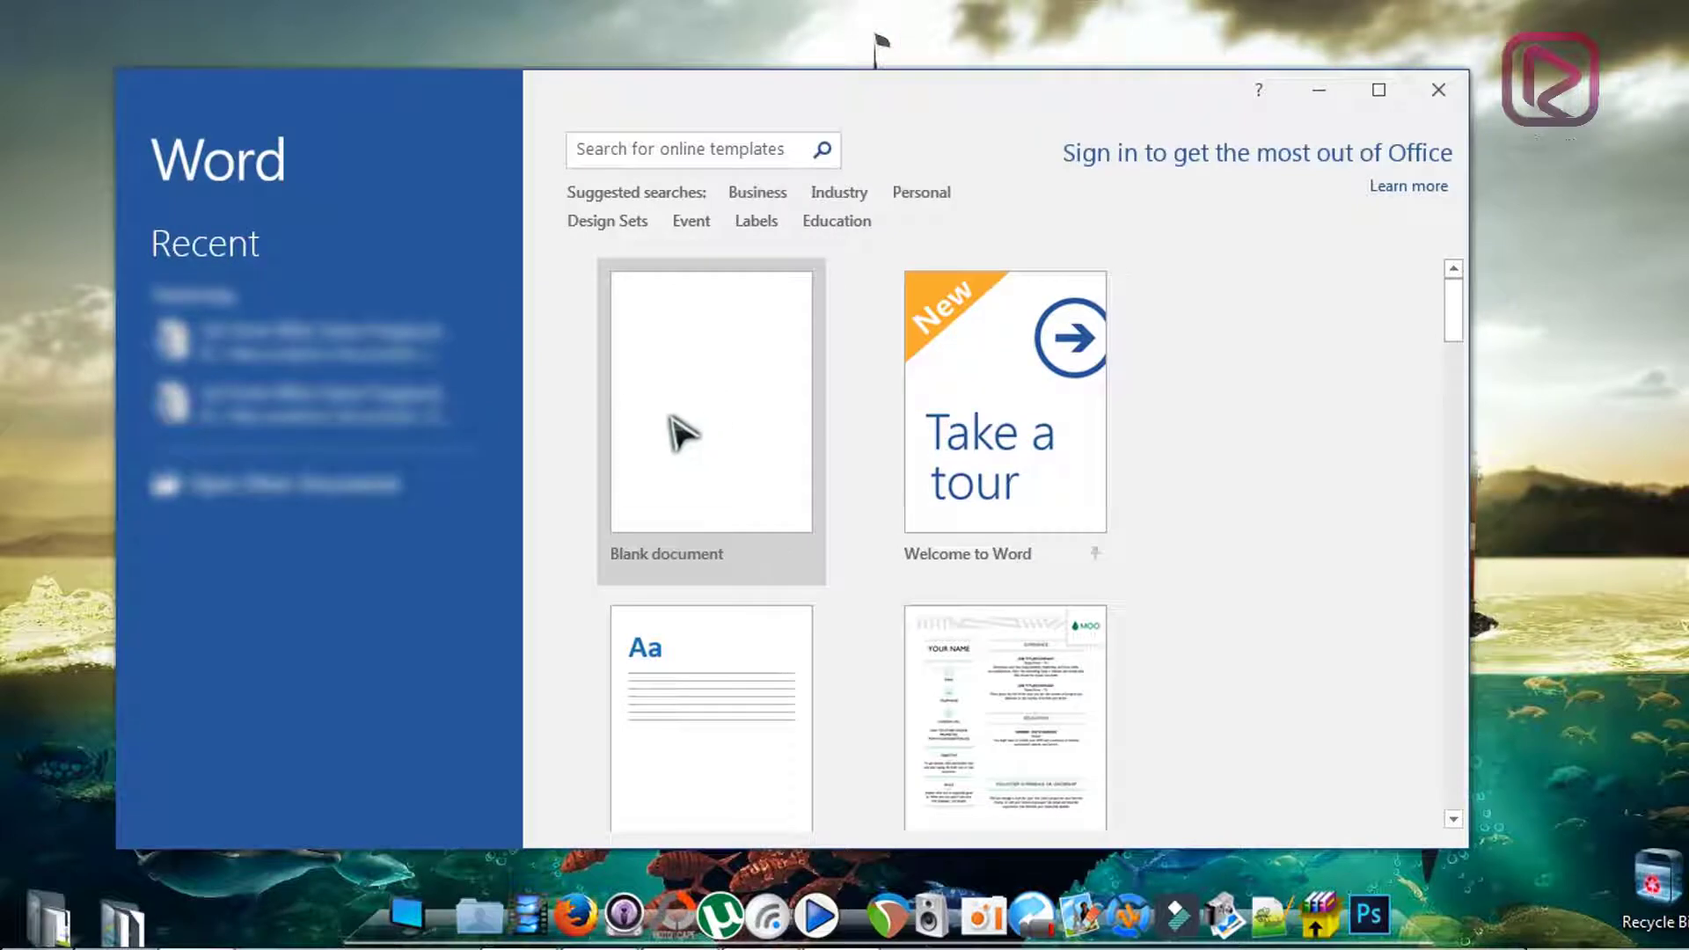
left_click(709, 370)
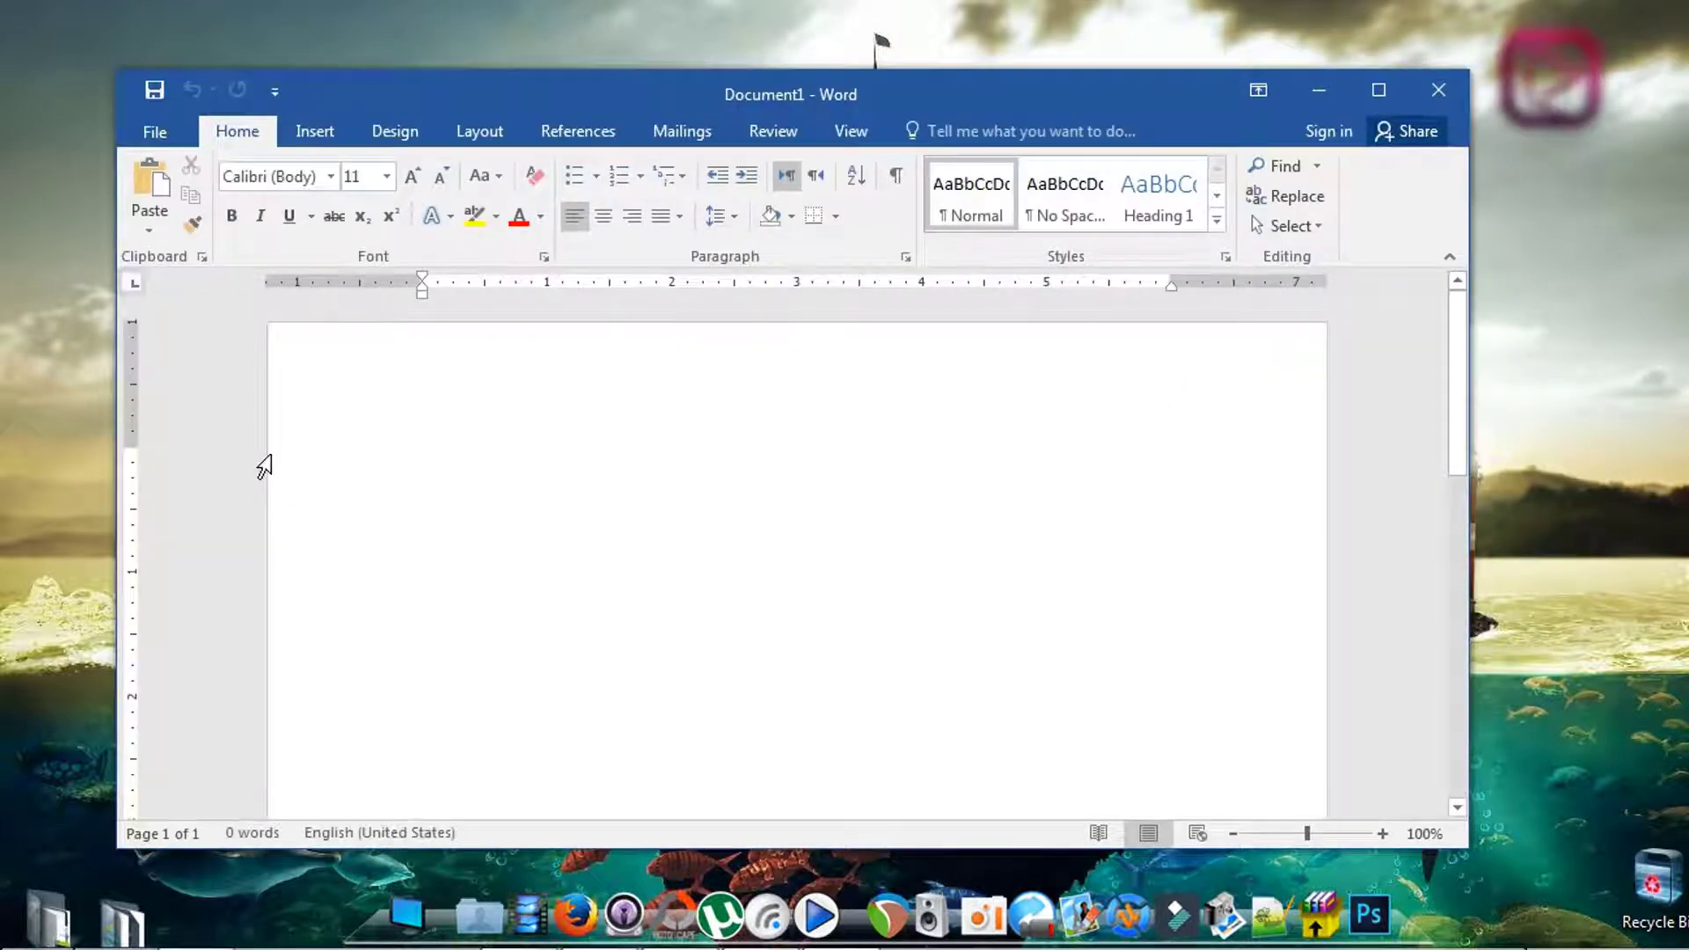
left_click_drag(483, 84, 550, 66)
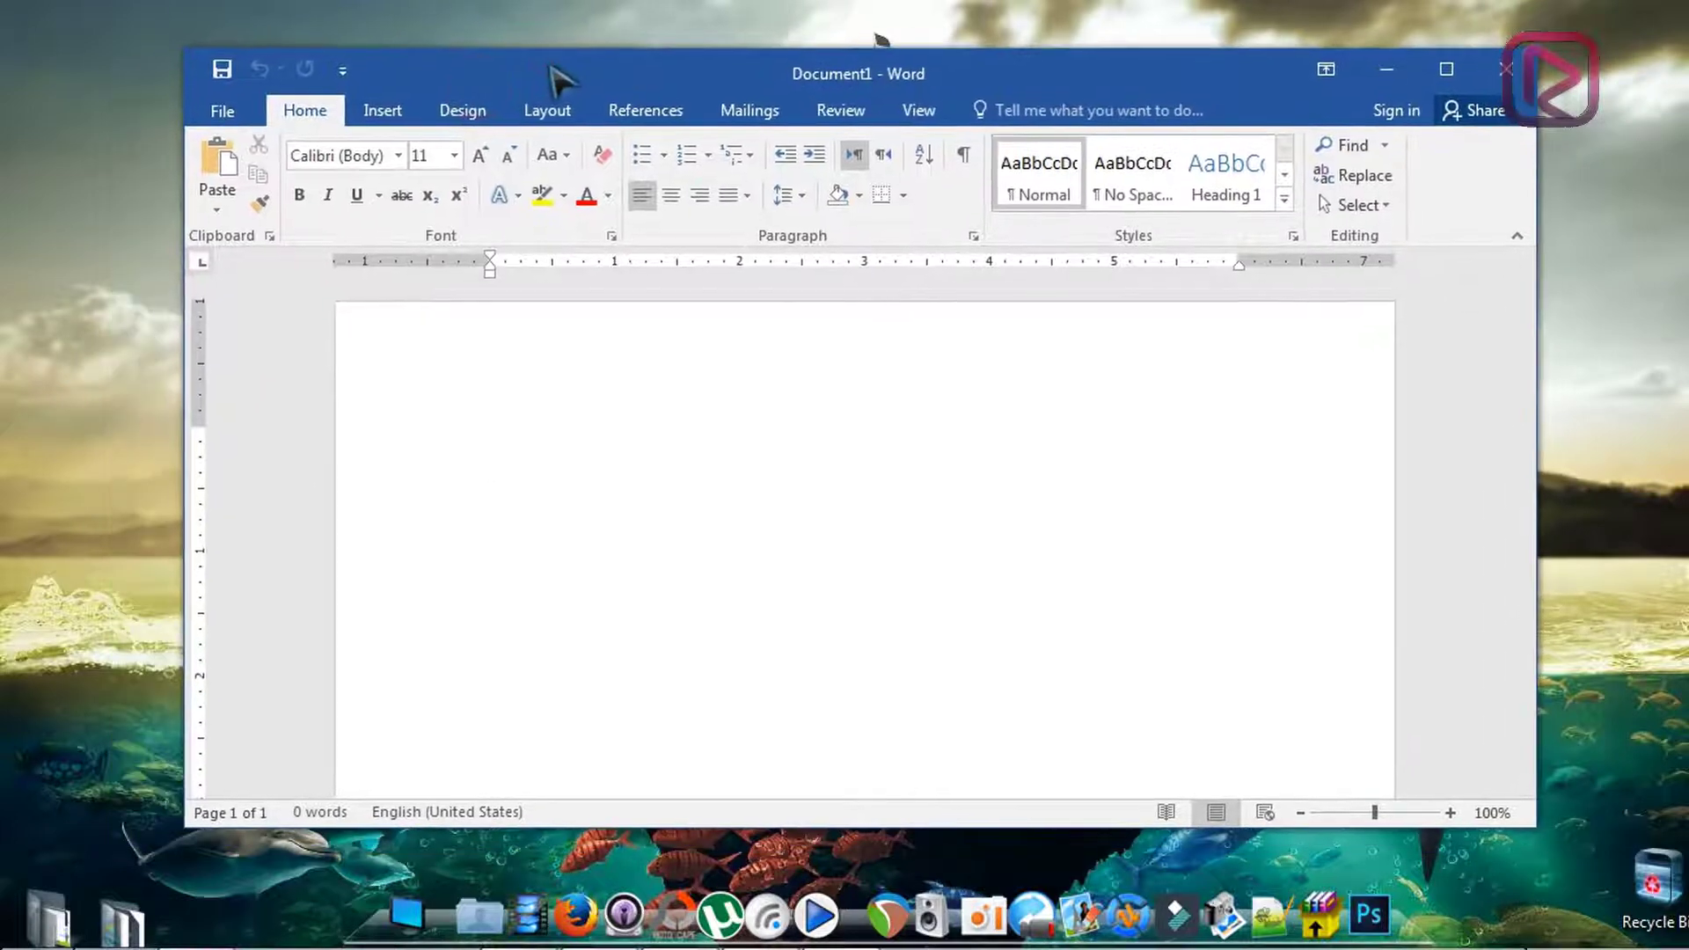
Open the Account page showing Office Professional Plus 2016 as unlicensed, requiring activation
left_click(221, 112)
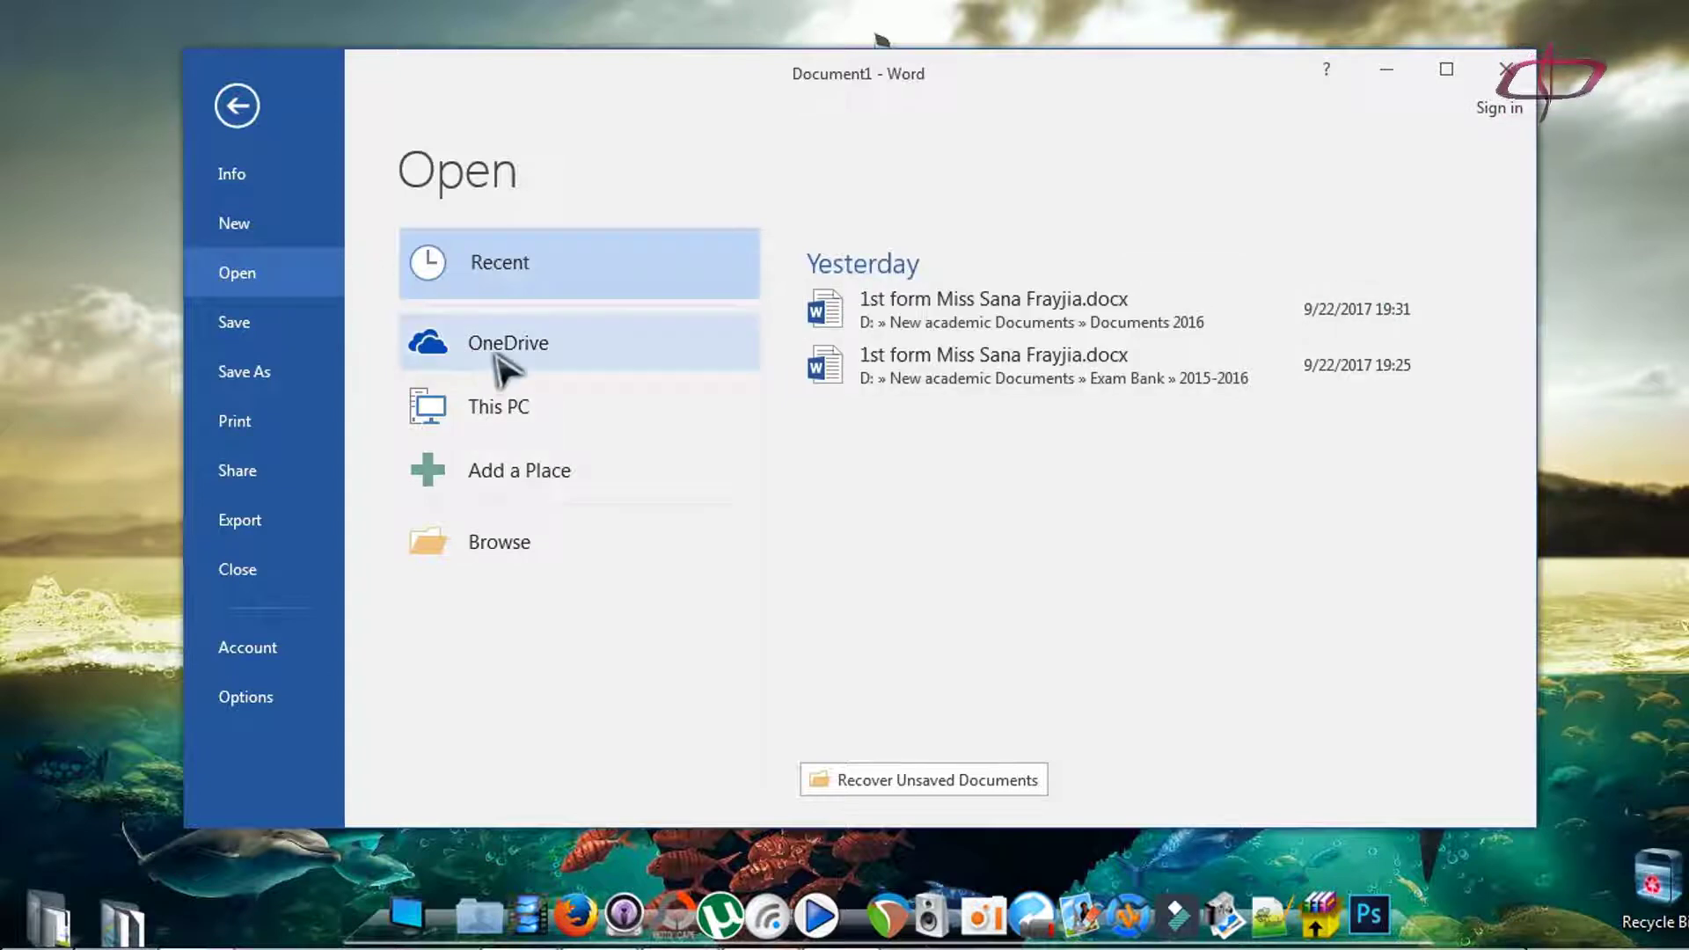
left_click(479, 413)
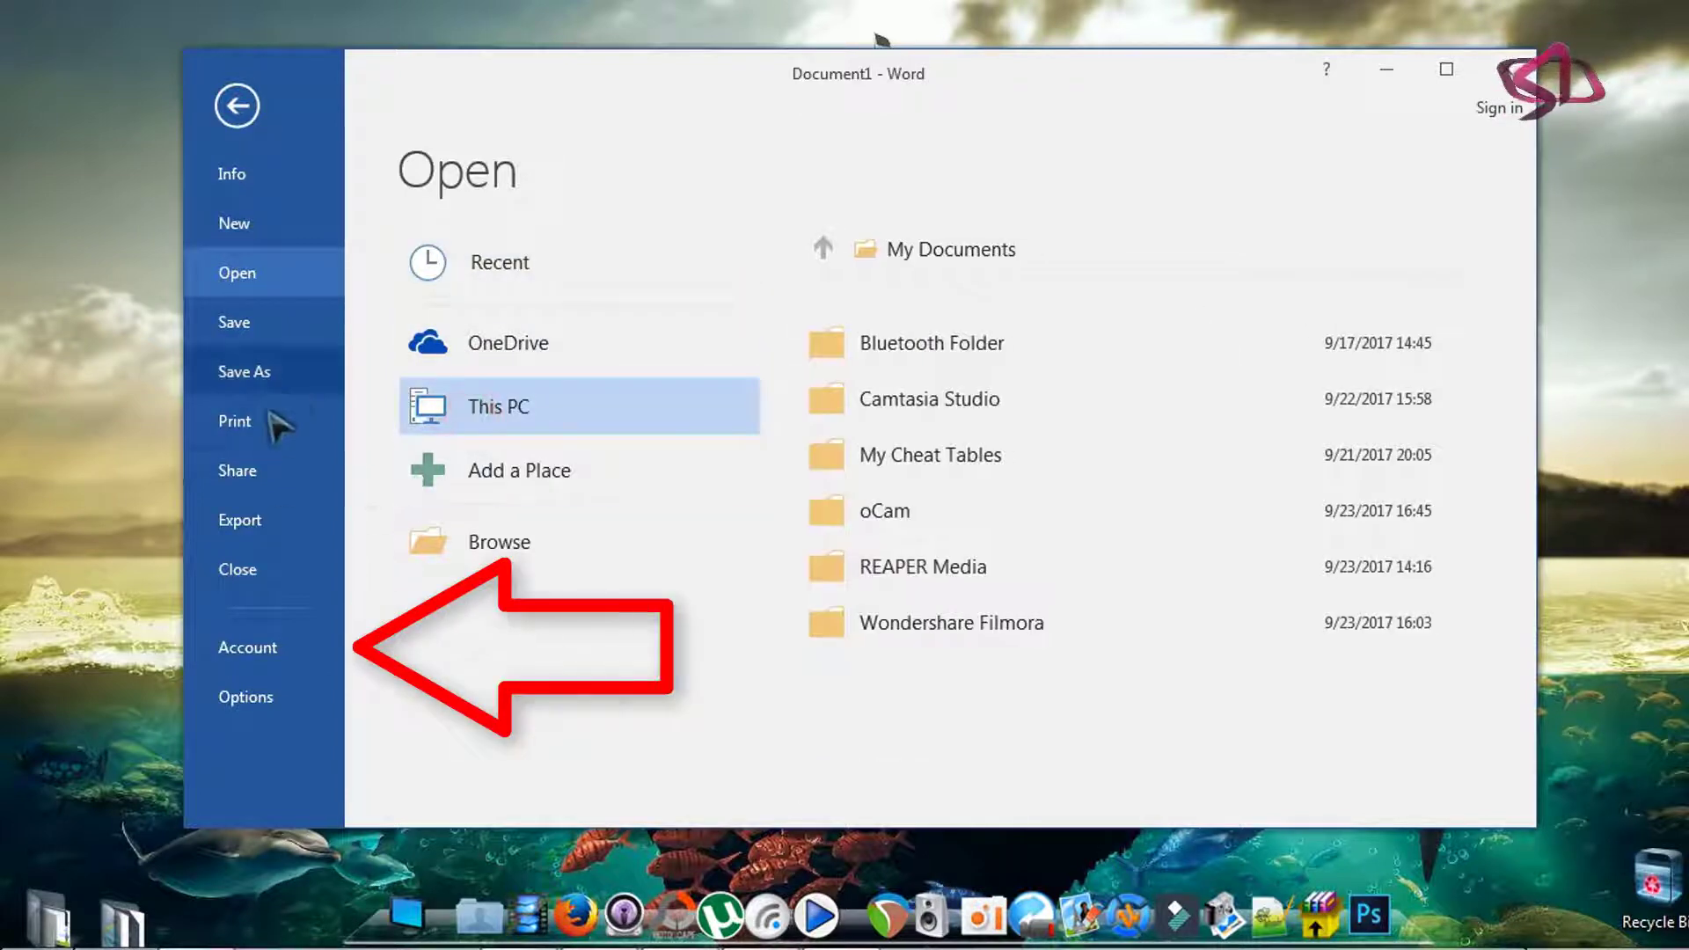
left_click(264, 646)
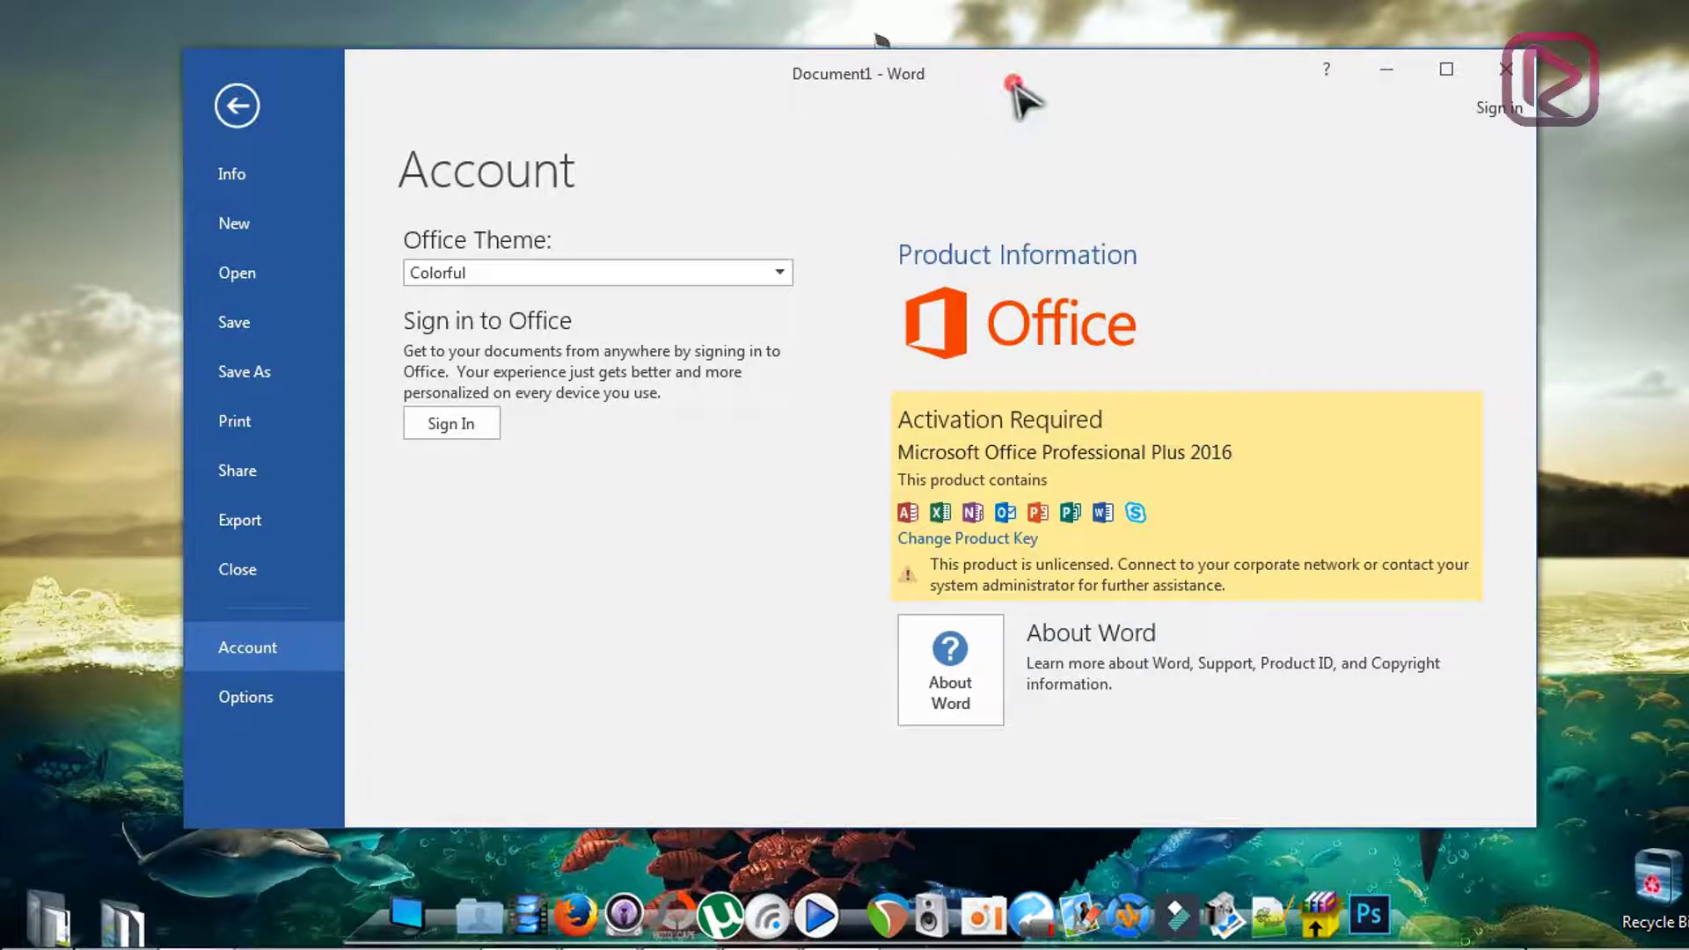
mouse_move(1011, 91)
left_mouse_down()
mouse_move(1123, 463)
mouse_move(1040, 102)
mouse_move(1007, 112)
left_mouse_up()
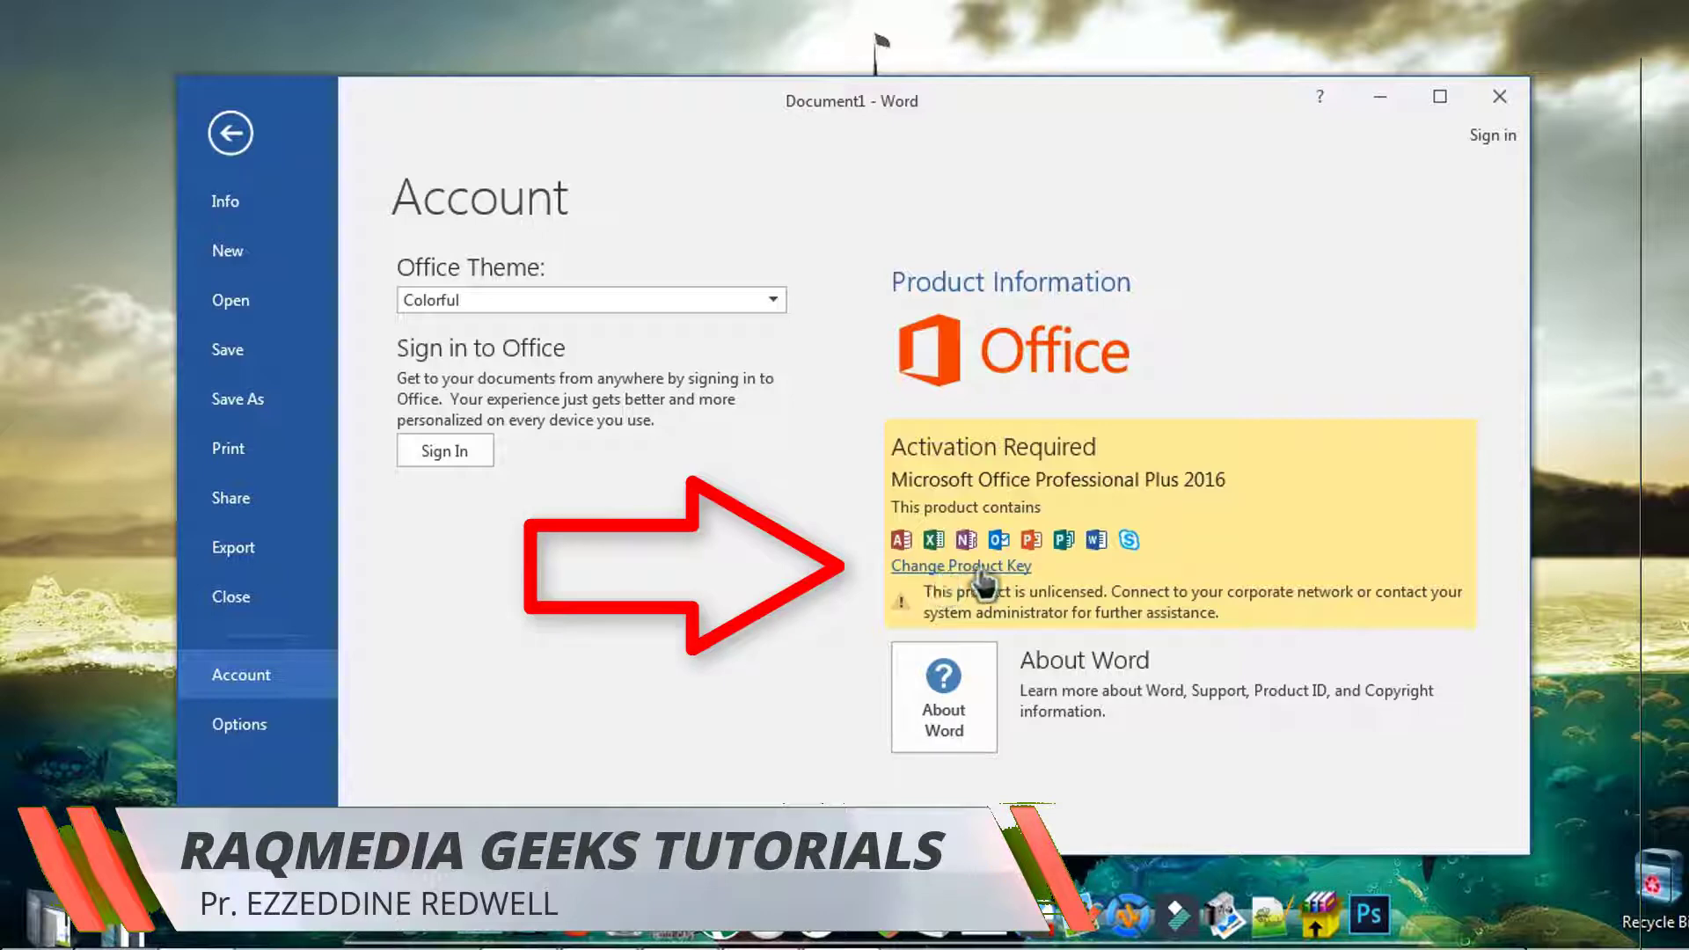
Bring up the Change Product Key prompt alongside the Notepad++ notes holding the key
left_click(1211, 572)
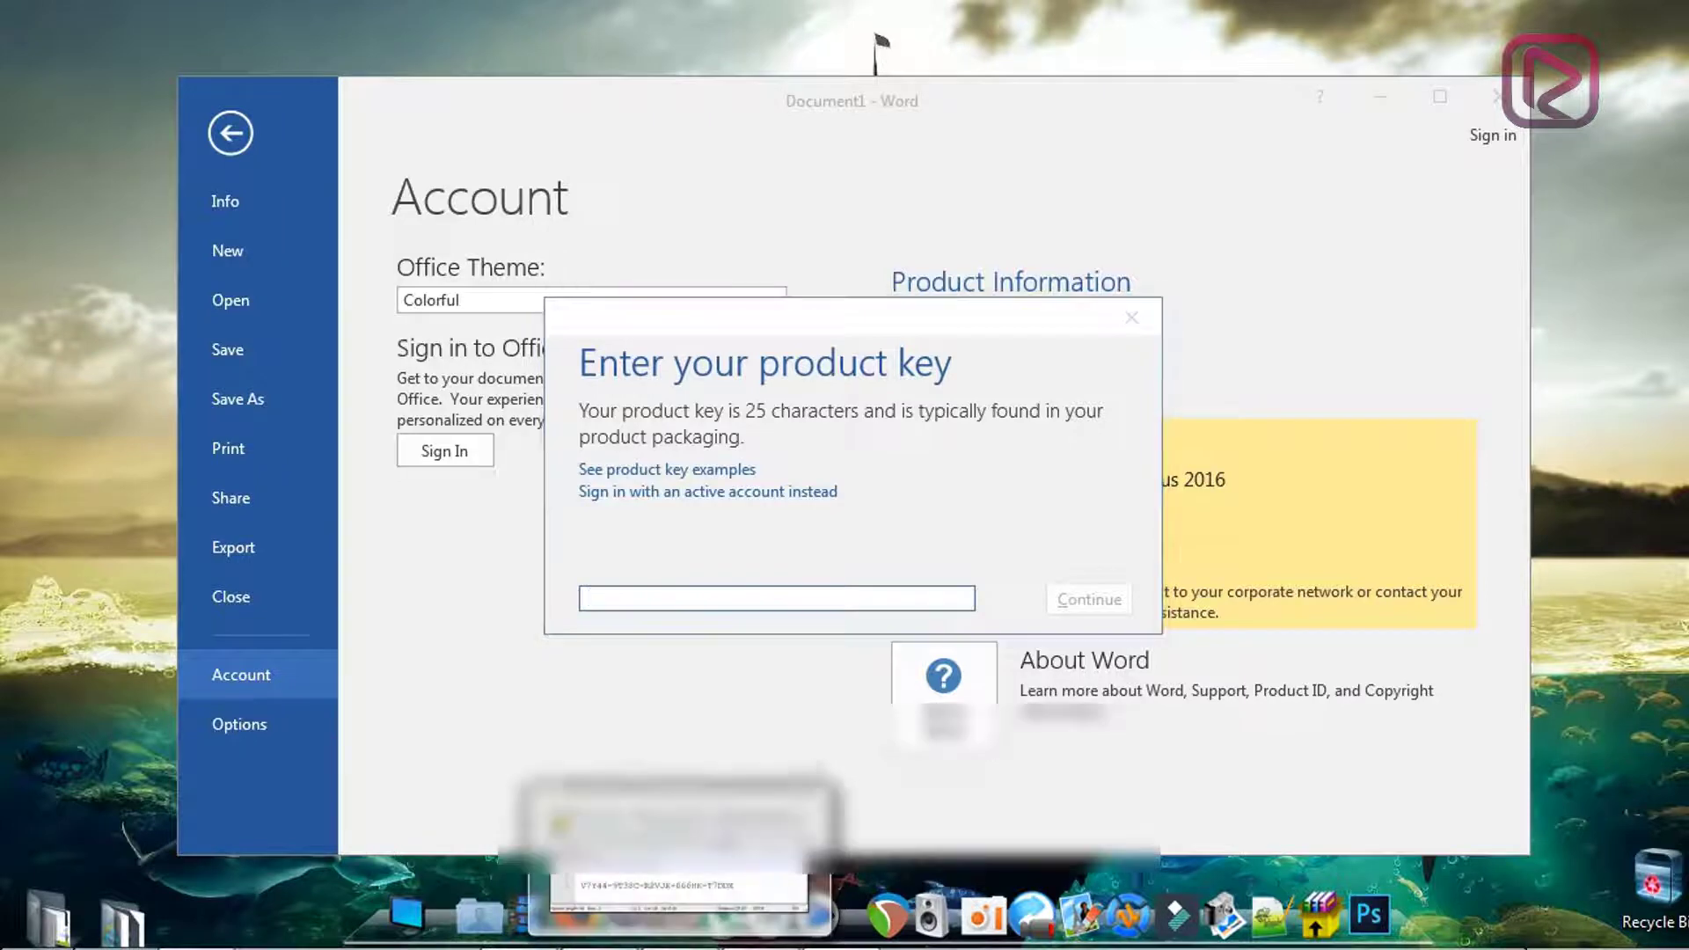
left_click(686, 844)
left_click_drag(952, 532, 899, 622)
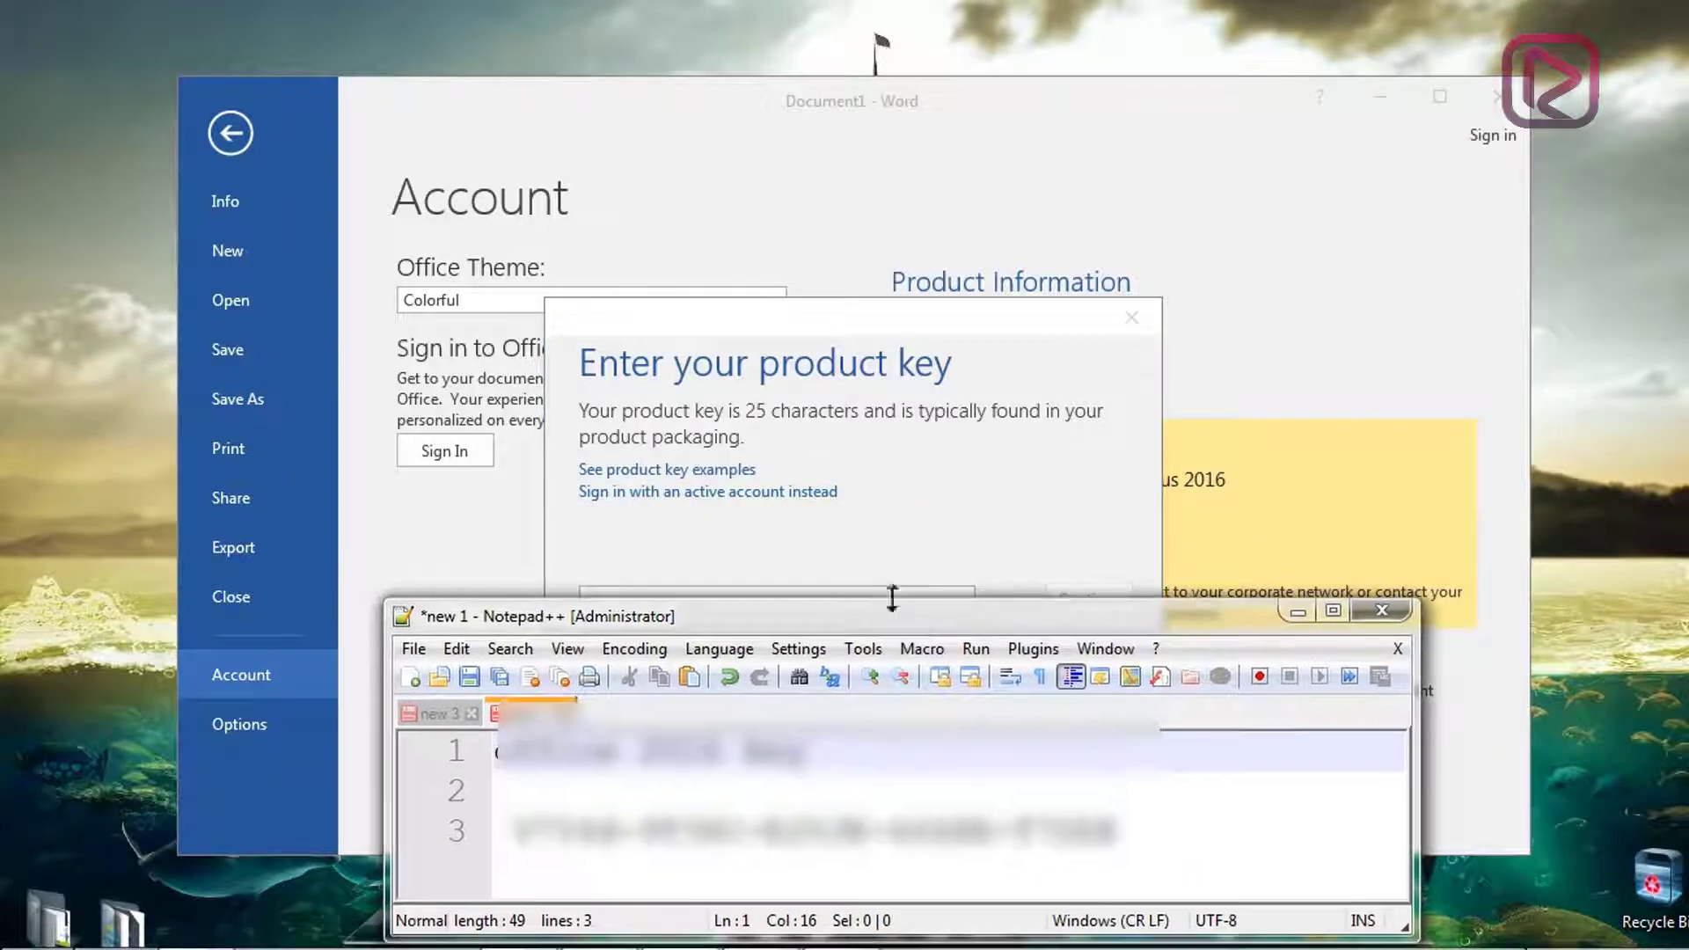
left_click_drag(906, 323, 959, 232)
left_click(942, 917)
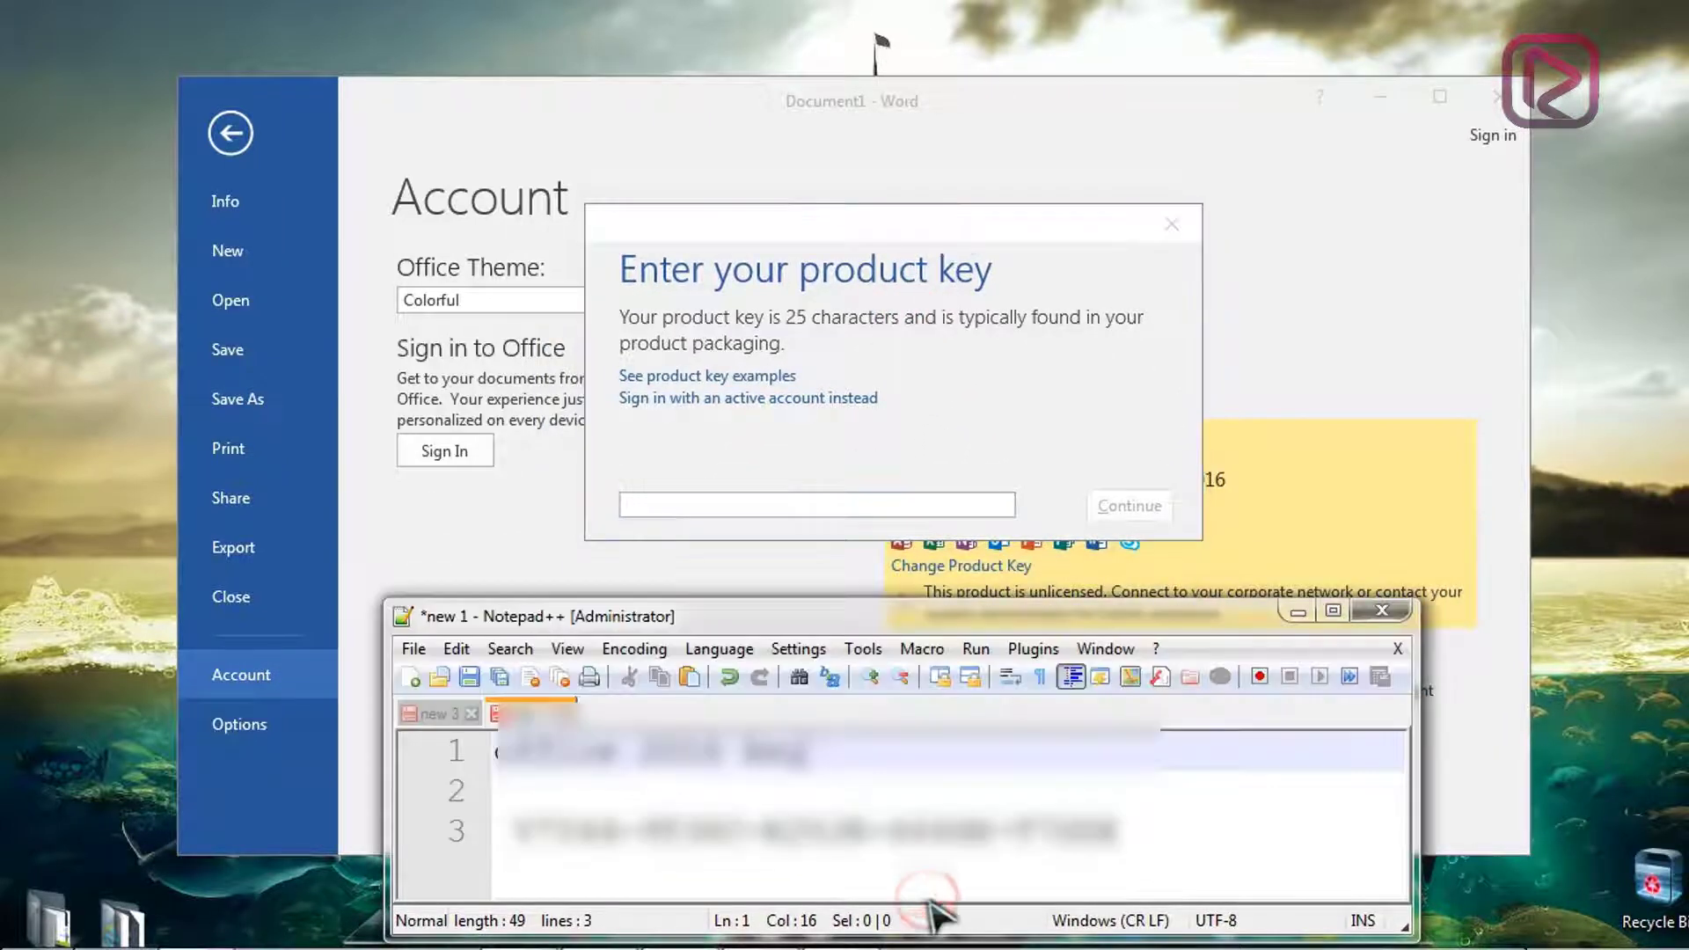
left_click_drag(967, 636, 983, 610)
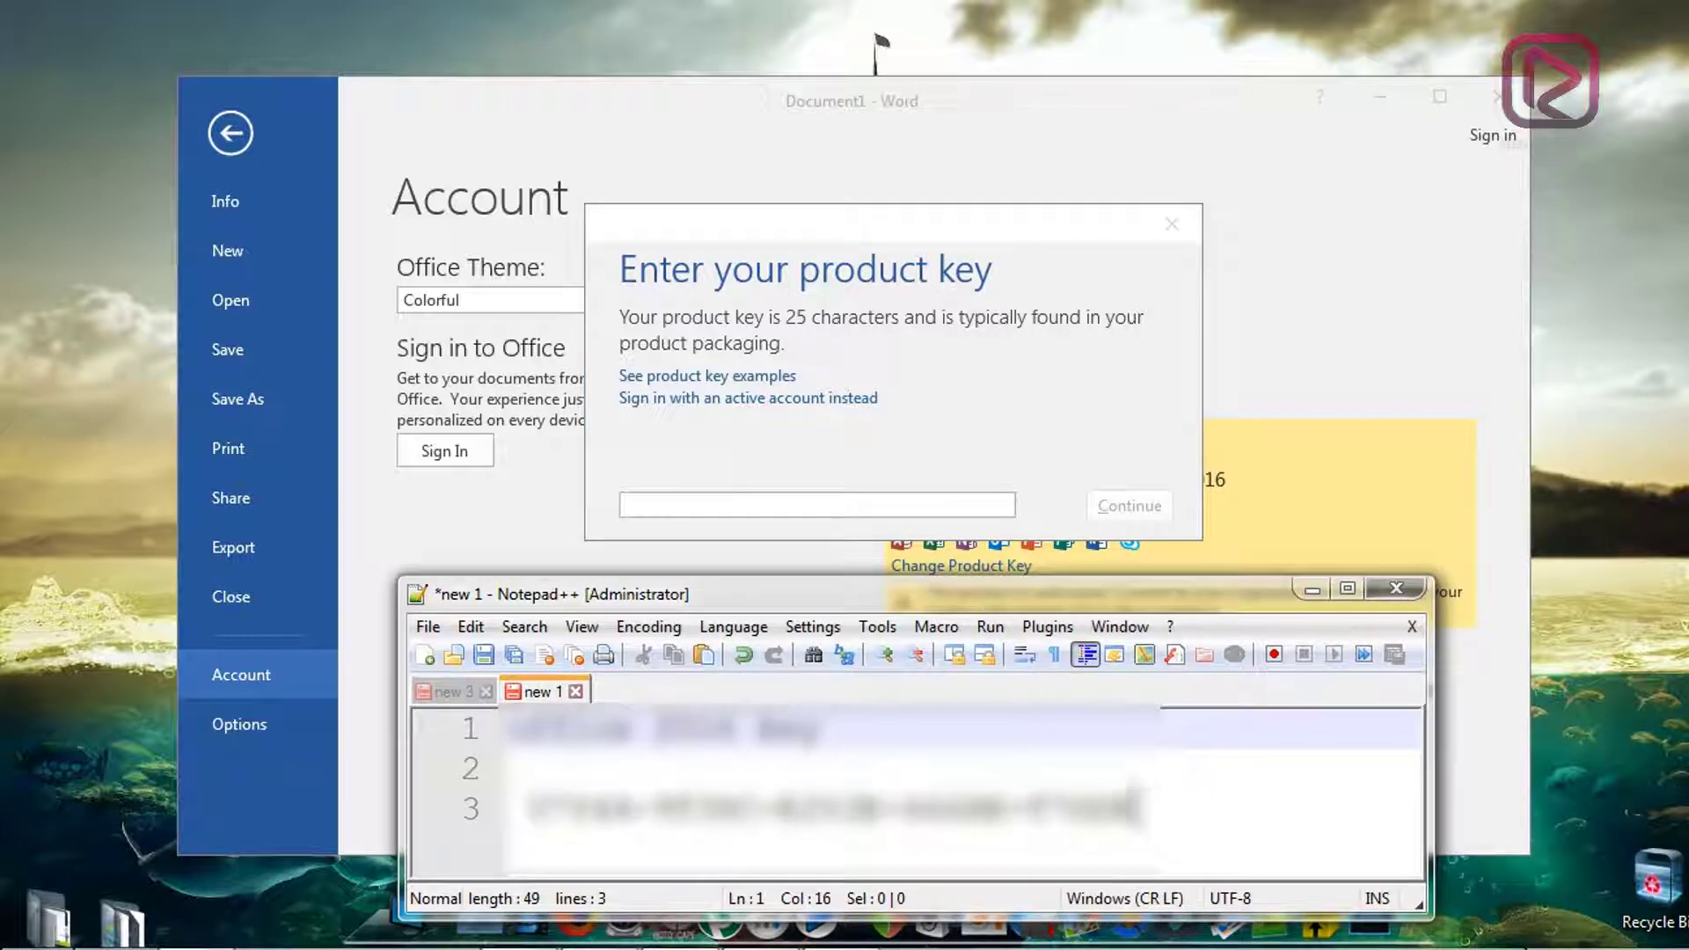
Copy the product key from line 3 of the notes and paste it into the key field
left_click_drag(1132, 806, 532, 807)
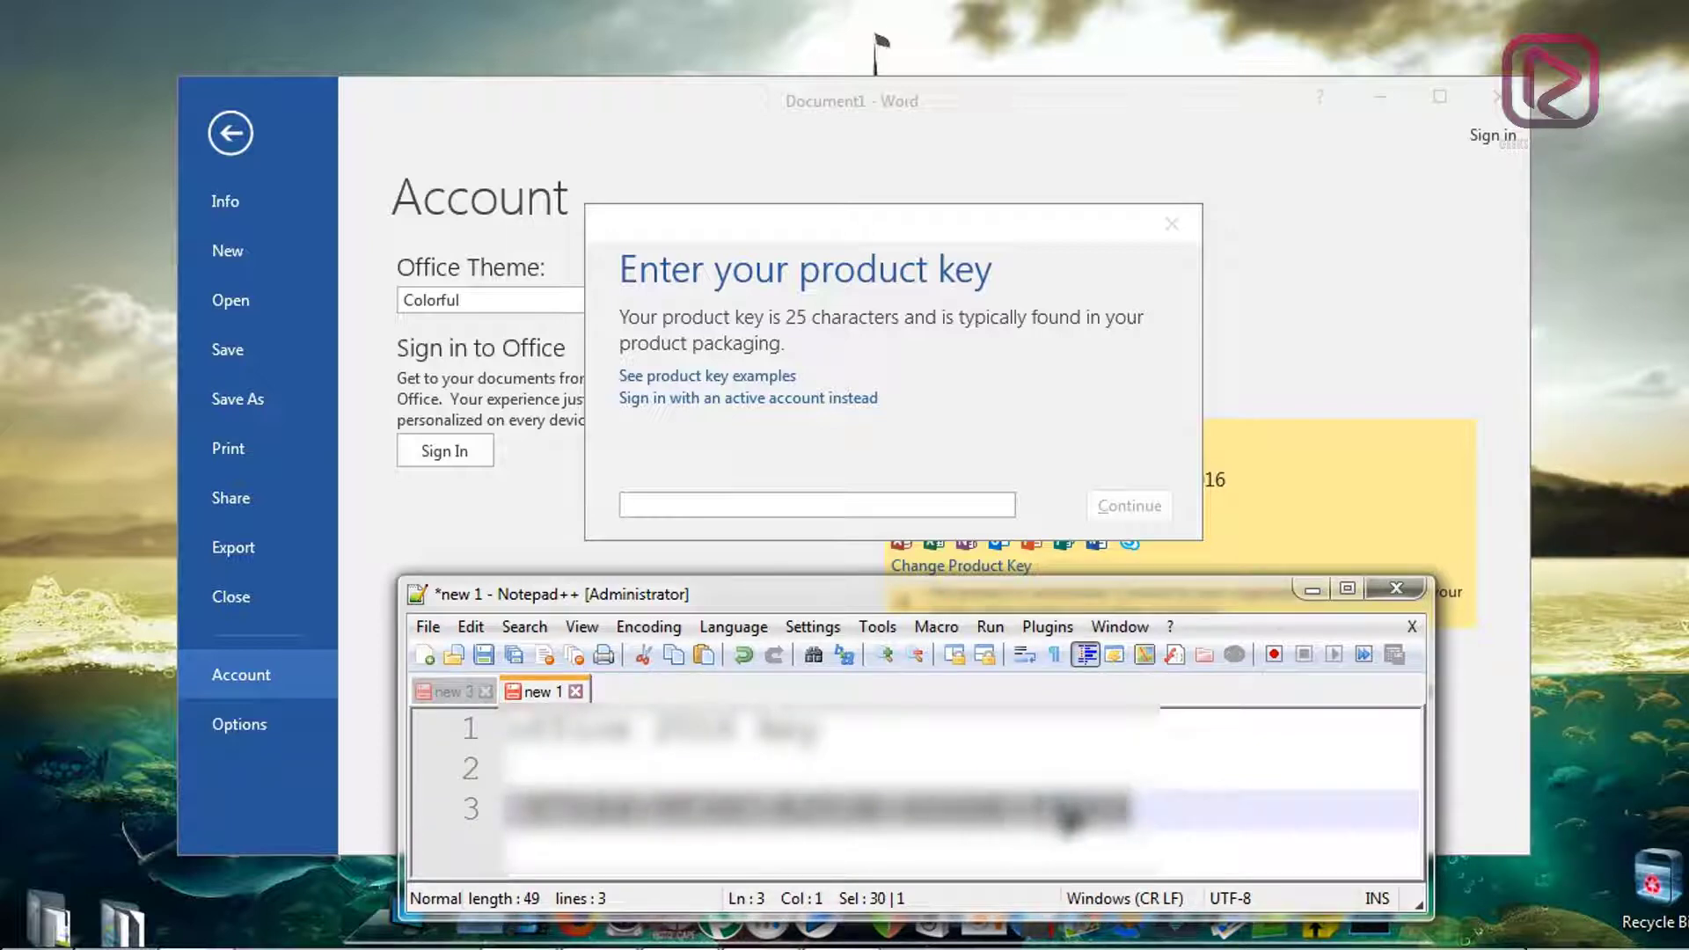
right_click(1100, 809)
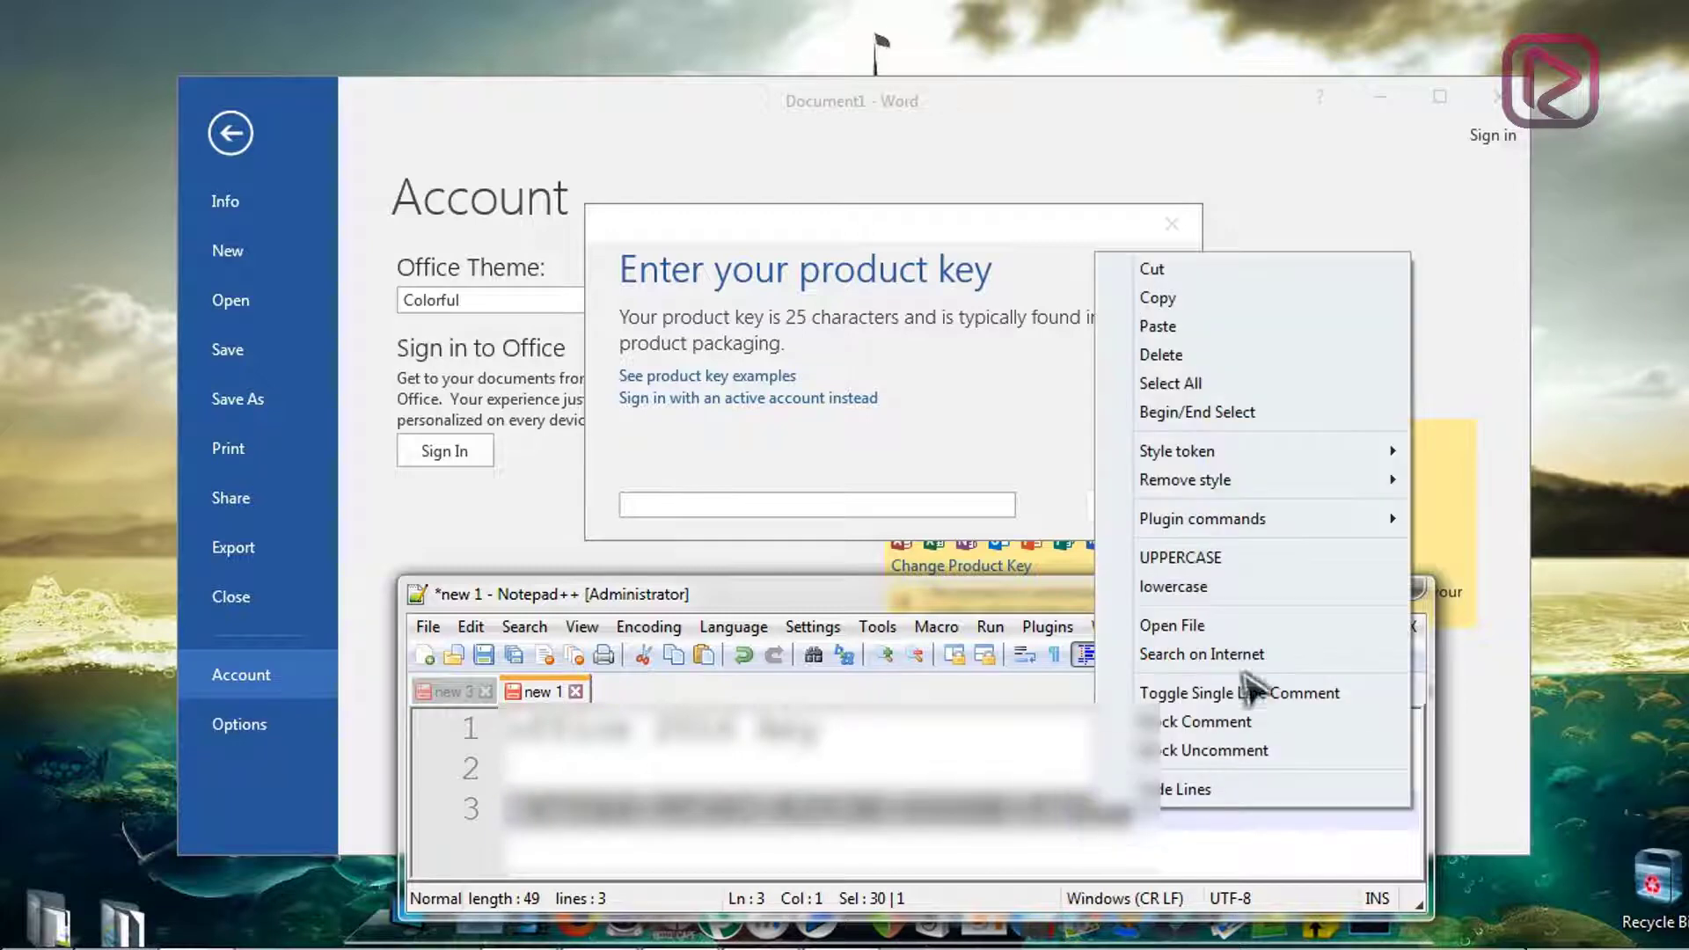
left_click(1157, 298)
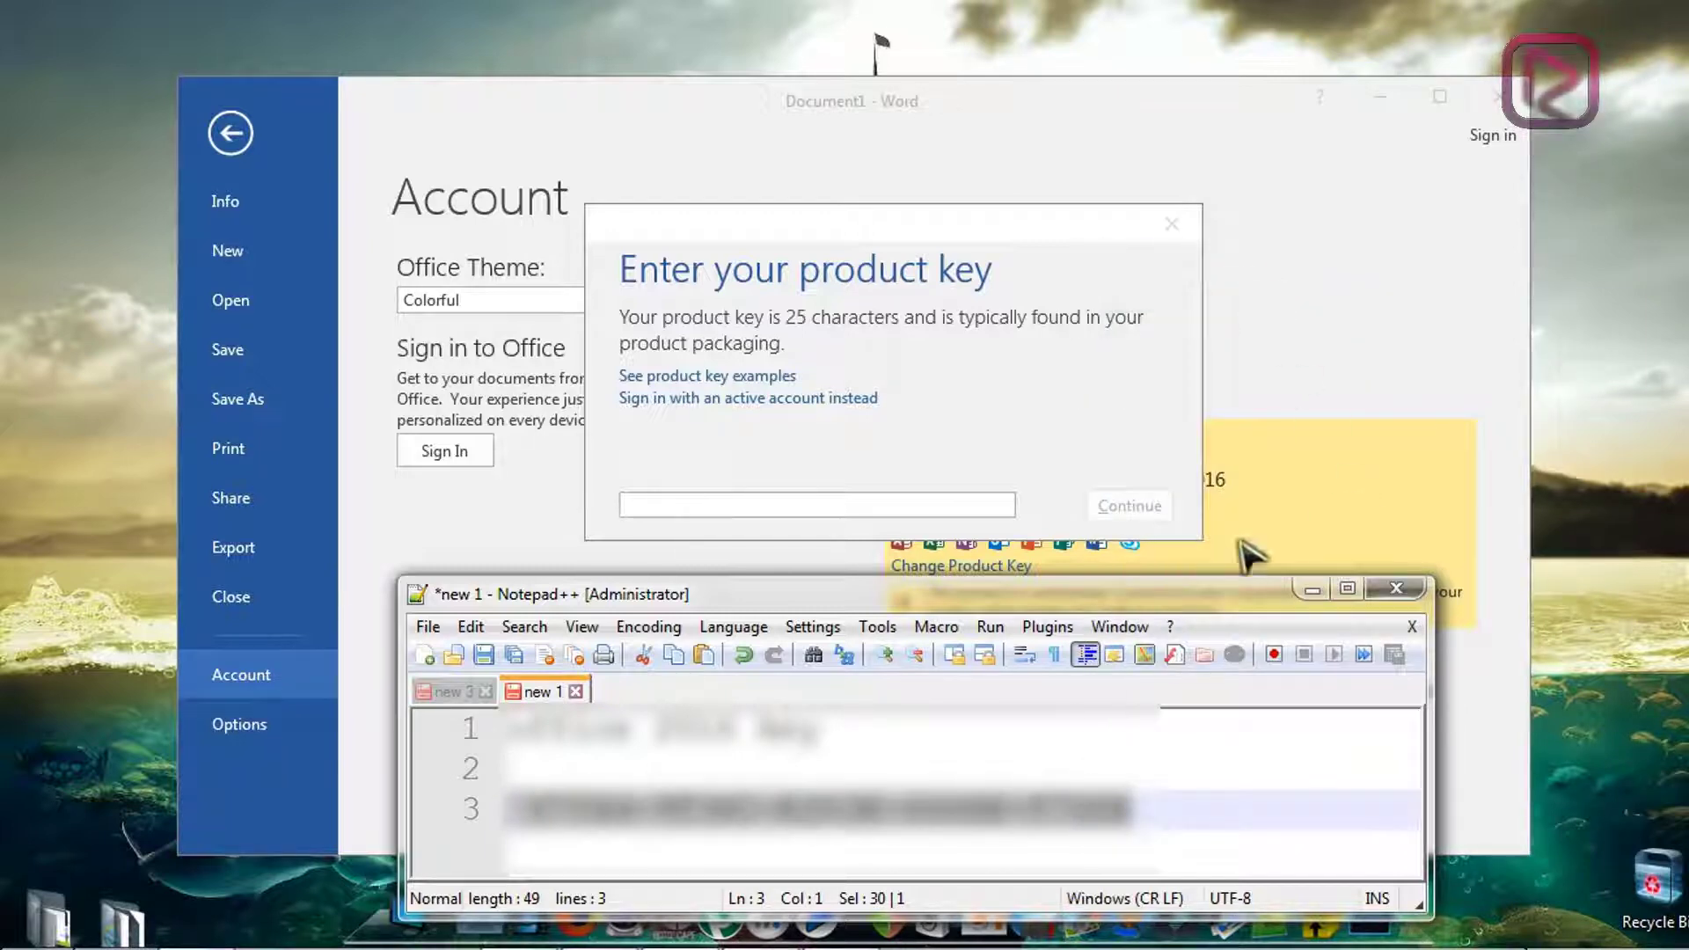
left_click(875, 497)
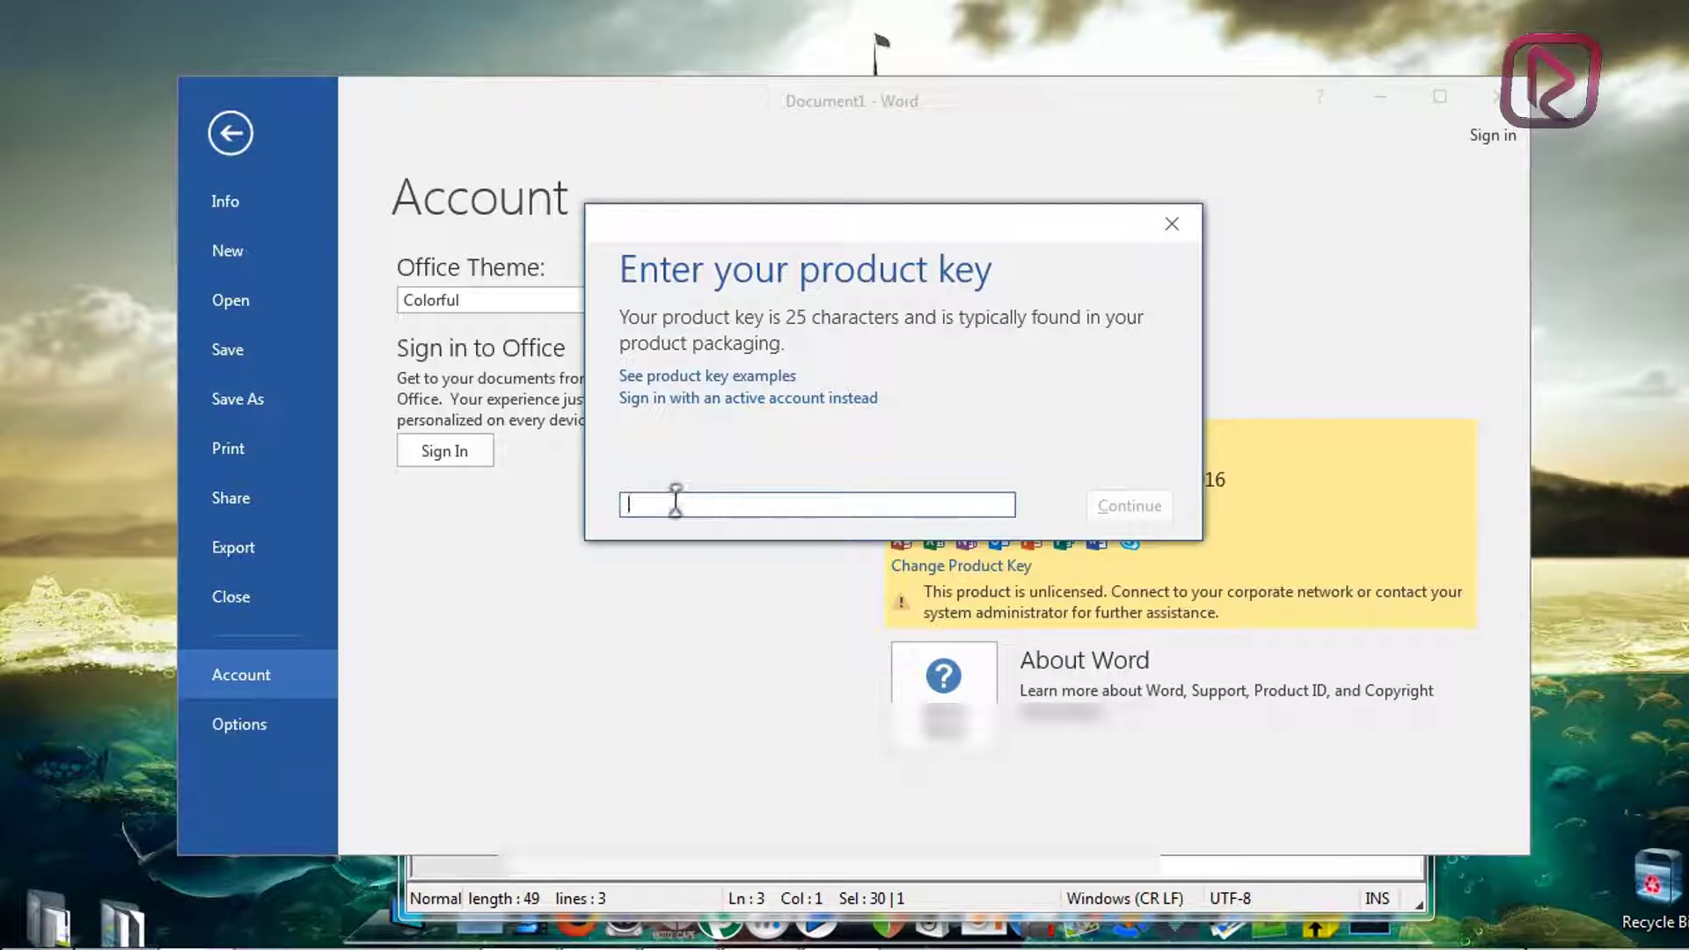
right_click(850, 504)
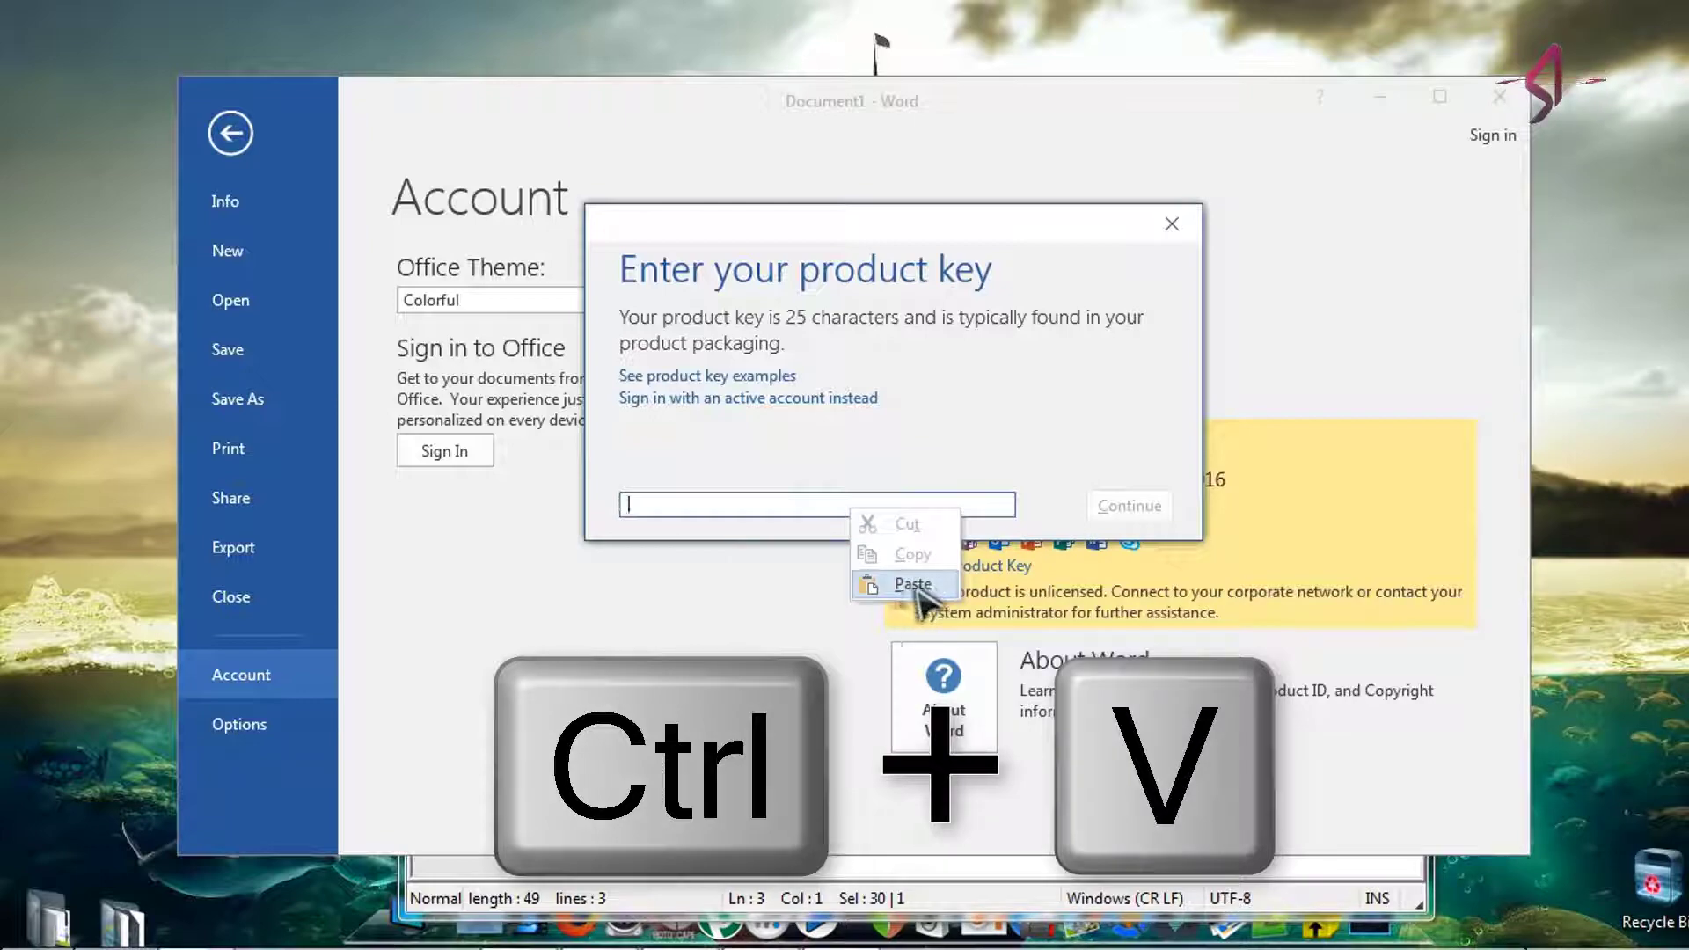
left_click(913, 585)
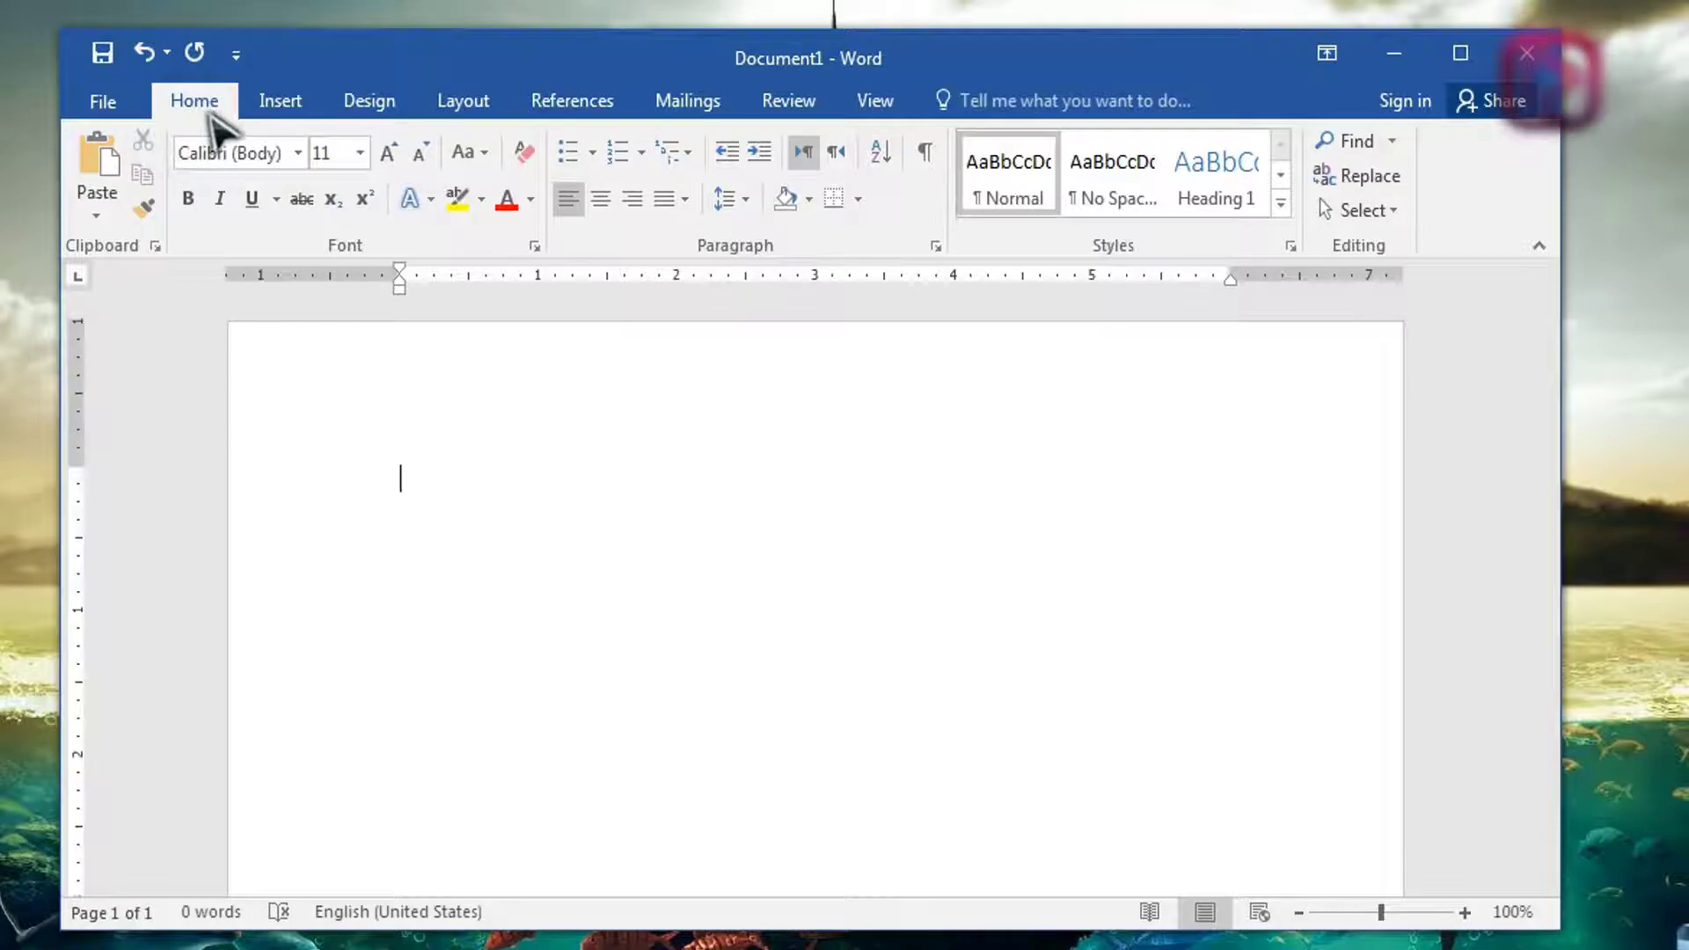
Reopen File > Account to confirm Office Professional Plus 2016 shows Product Activated
left_click(103, 100)
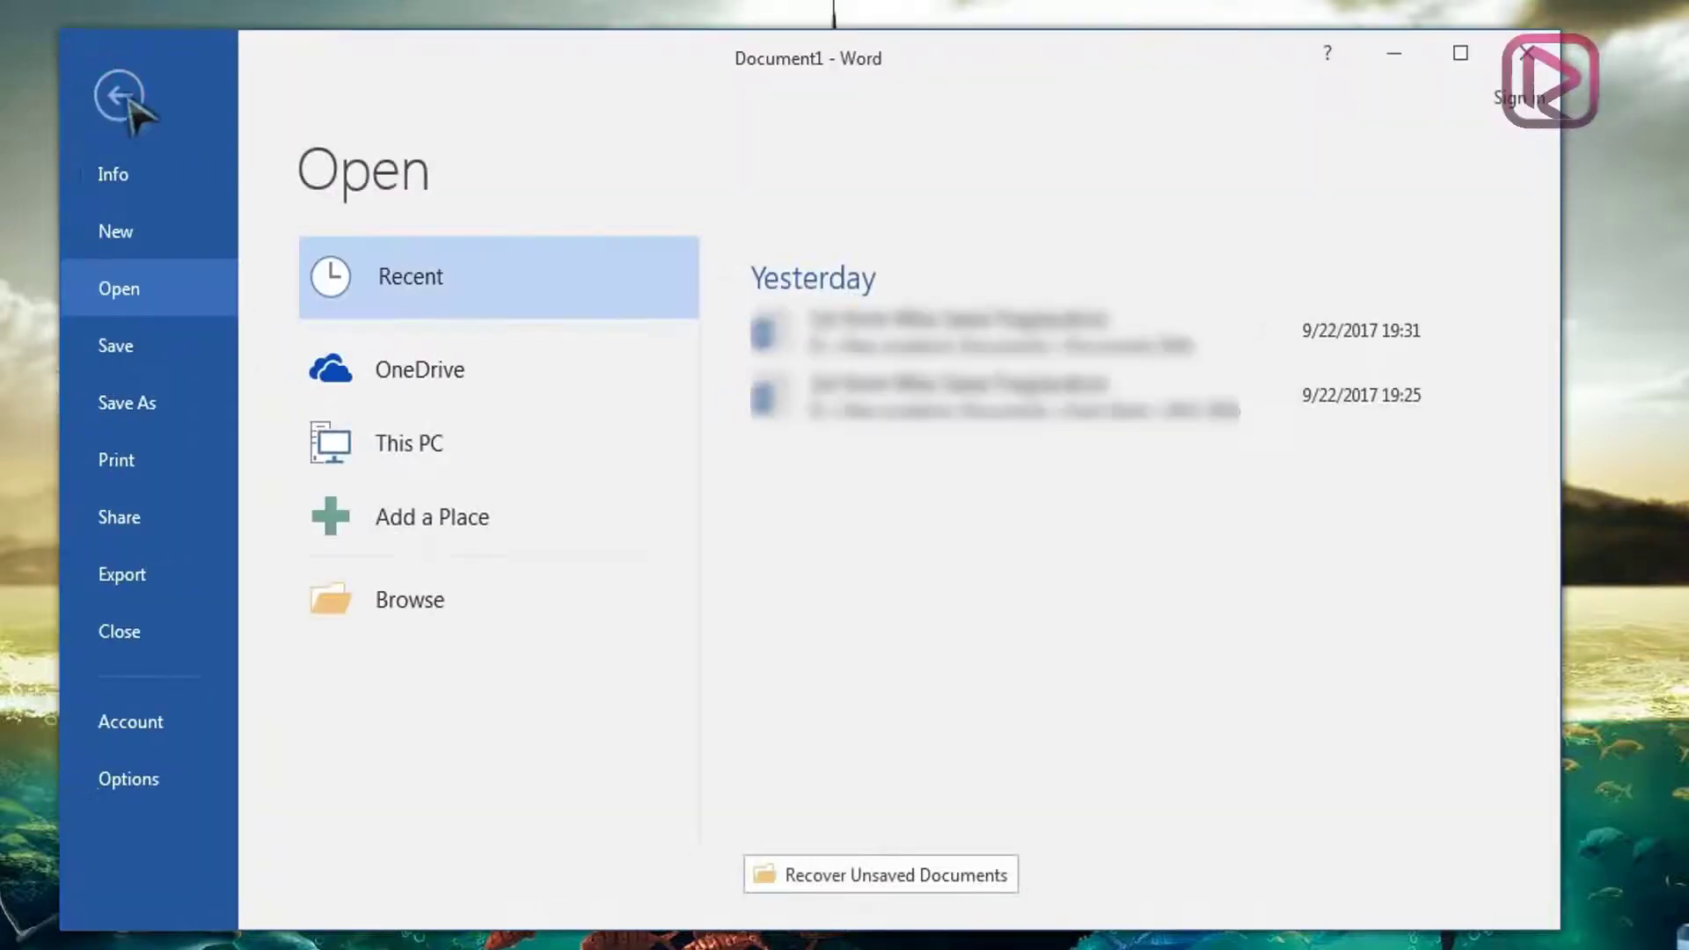
left_click(177, 727)
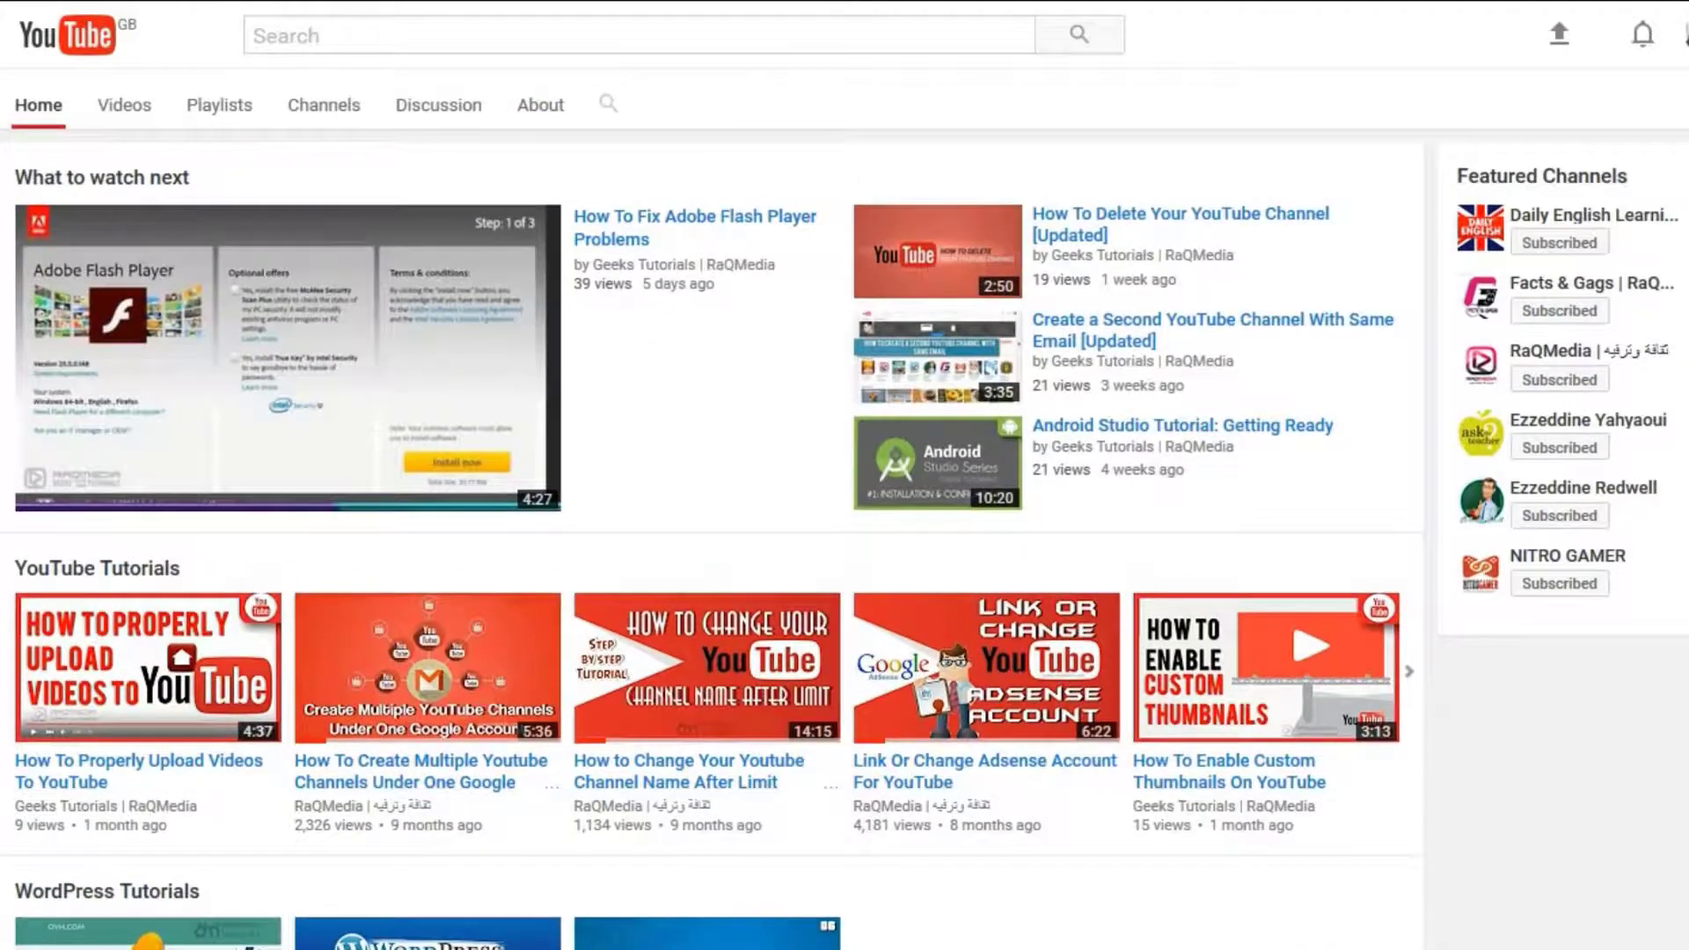
Scroll up to the Geeks Tutorials | RaQMedia channel header and subscribe
scroll(844, 507, "up", 4)
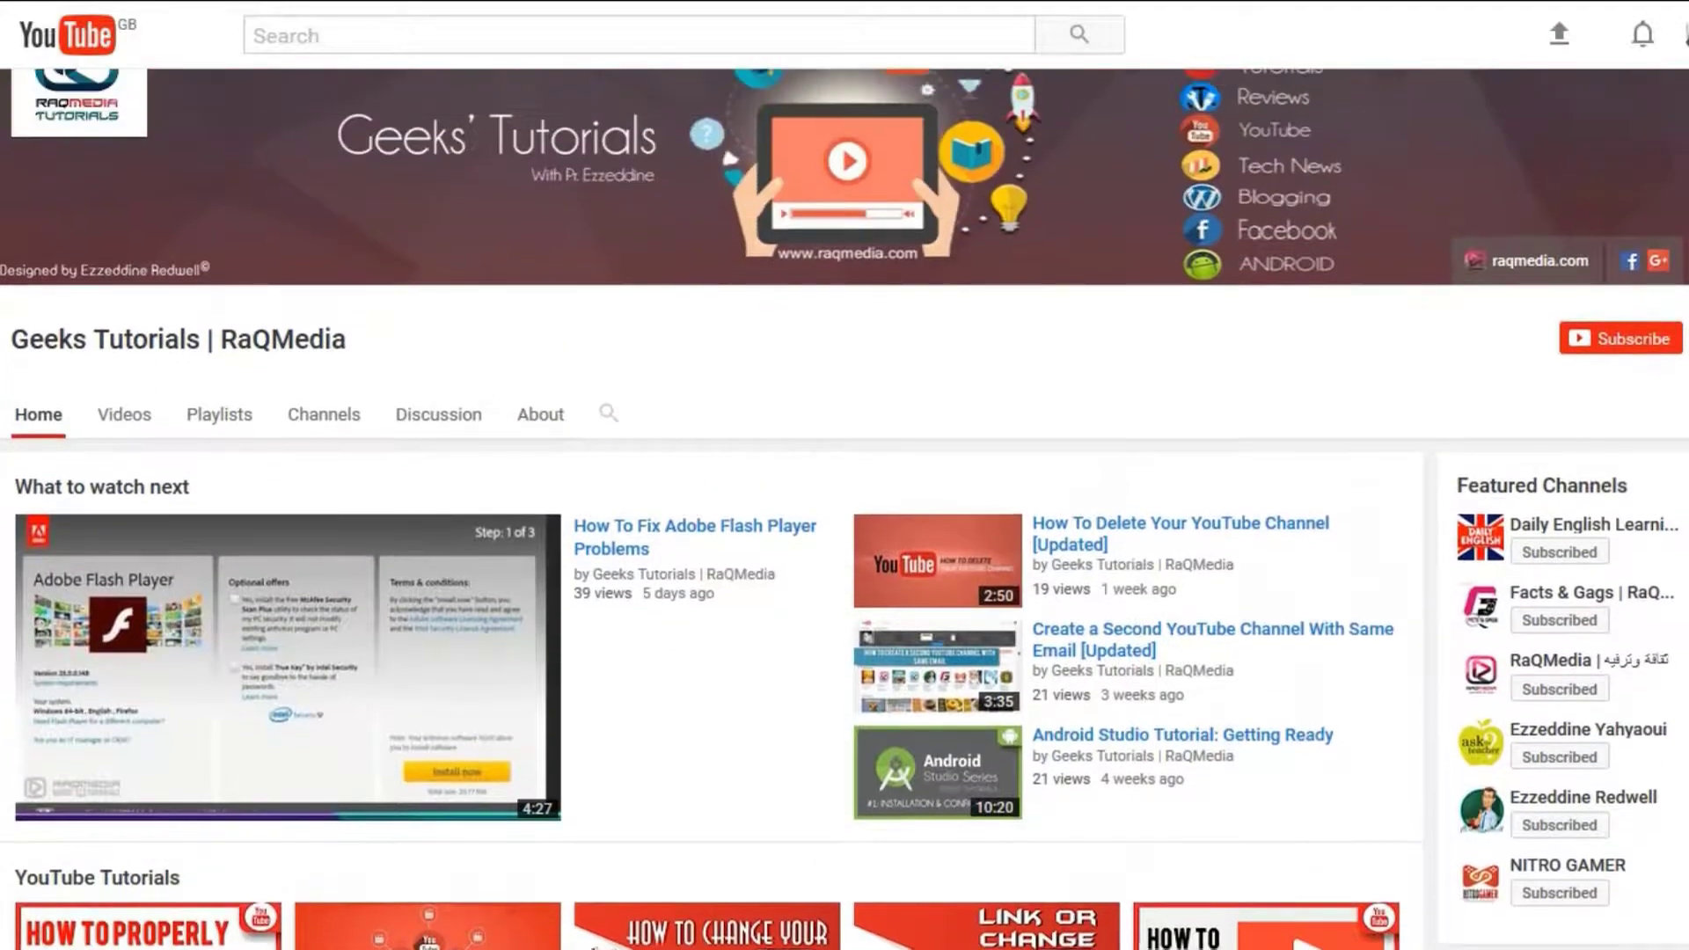
scroll(844, 507, "up", 1)
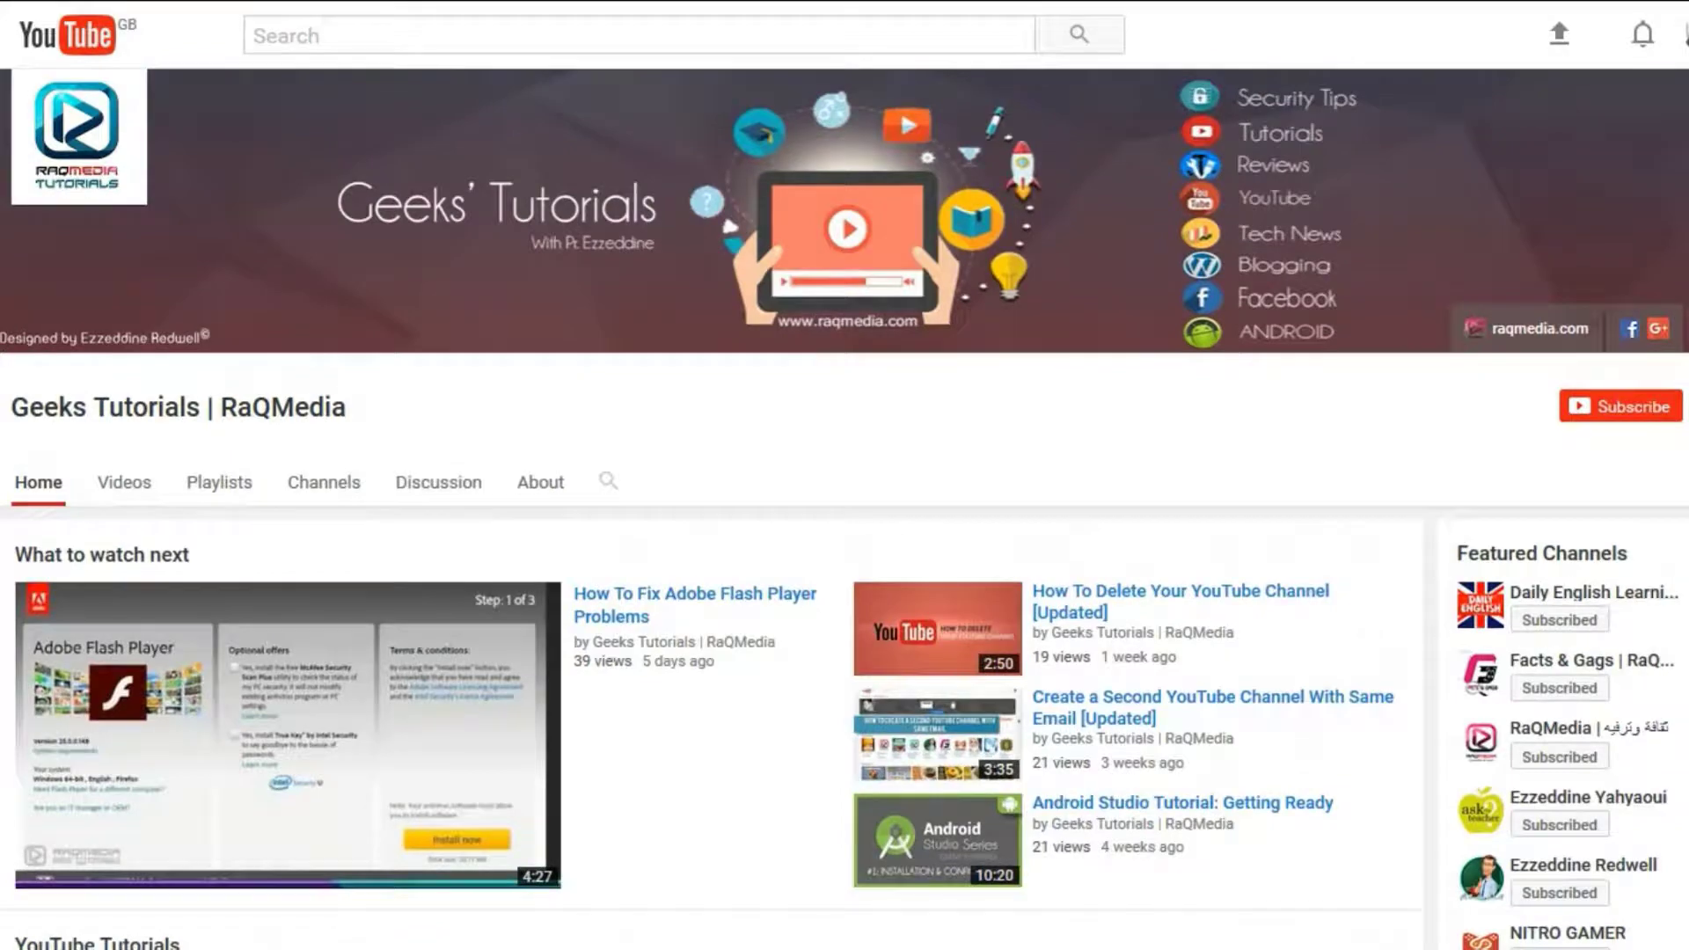
left_click(1607, 420)
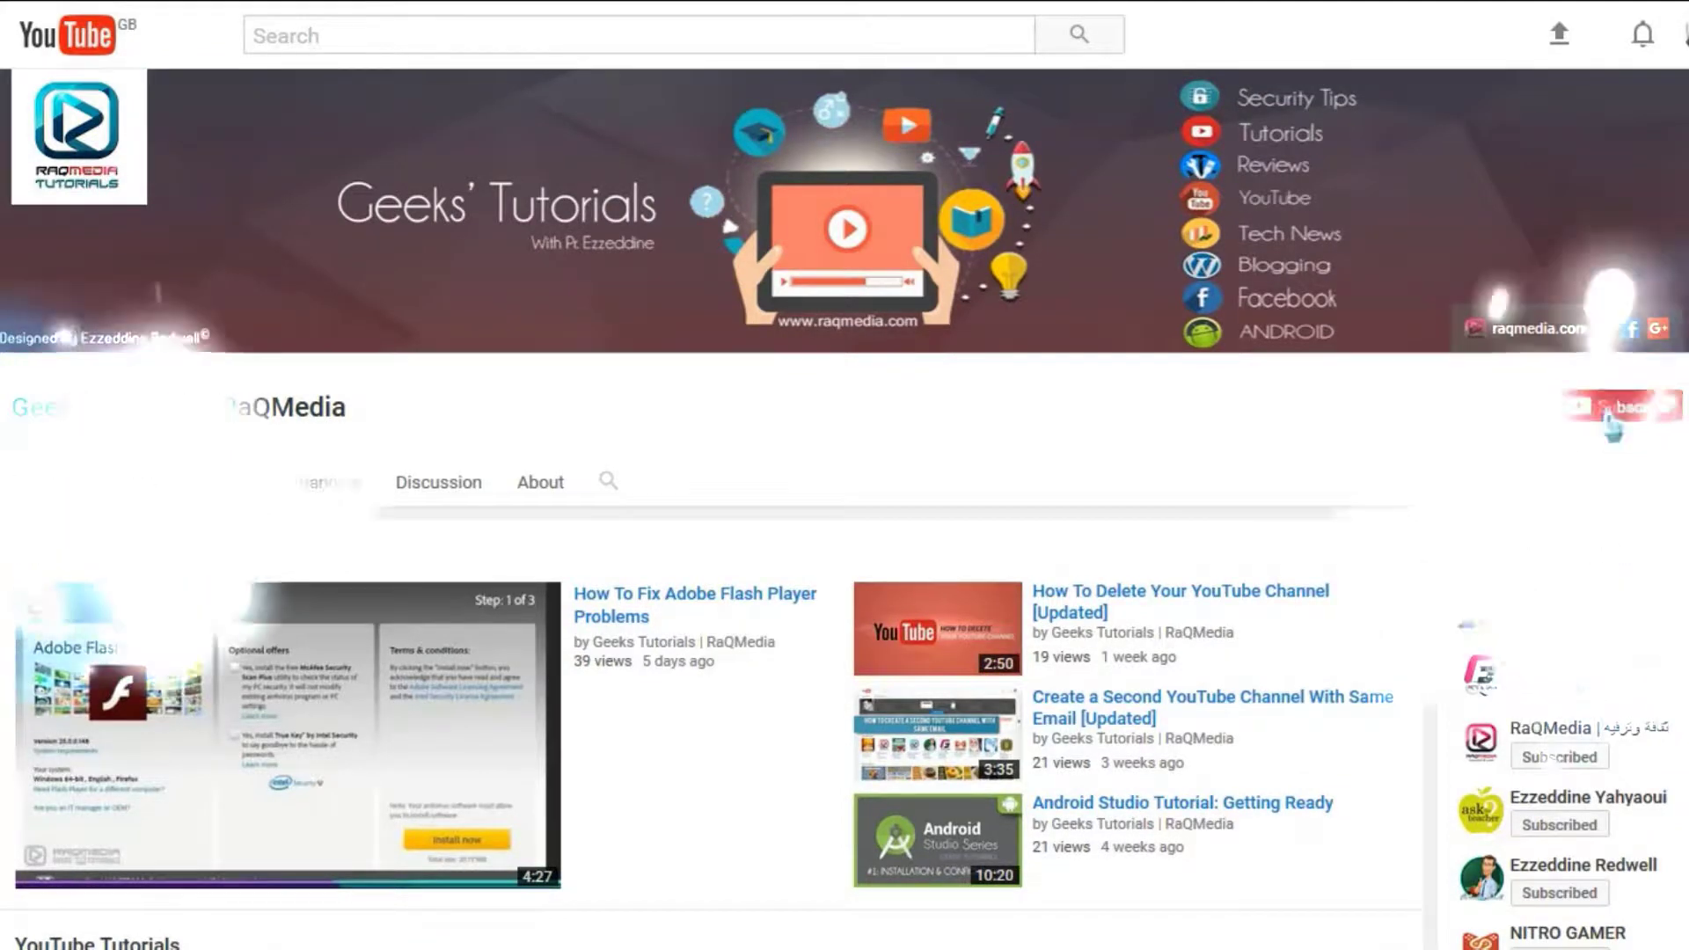